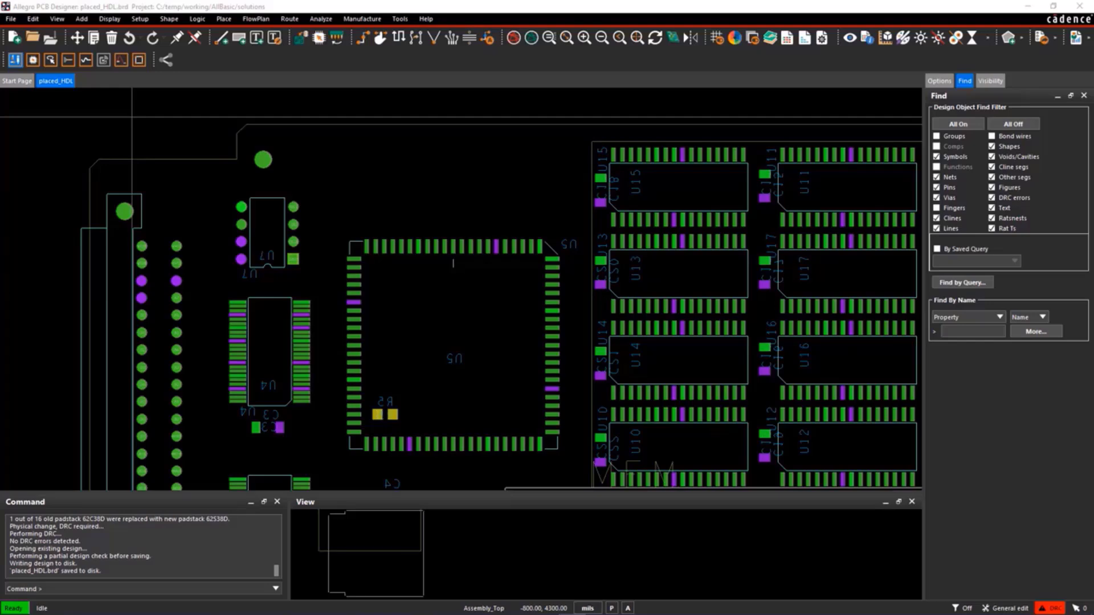
Create a new package symbol drawing named dip16
click(10, 18)
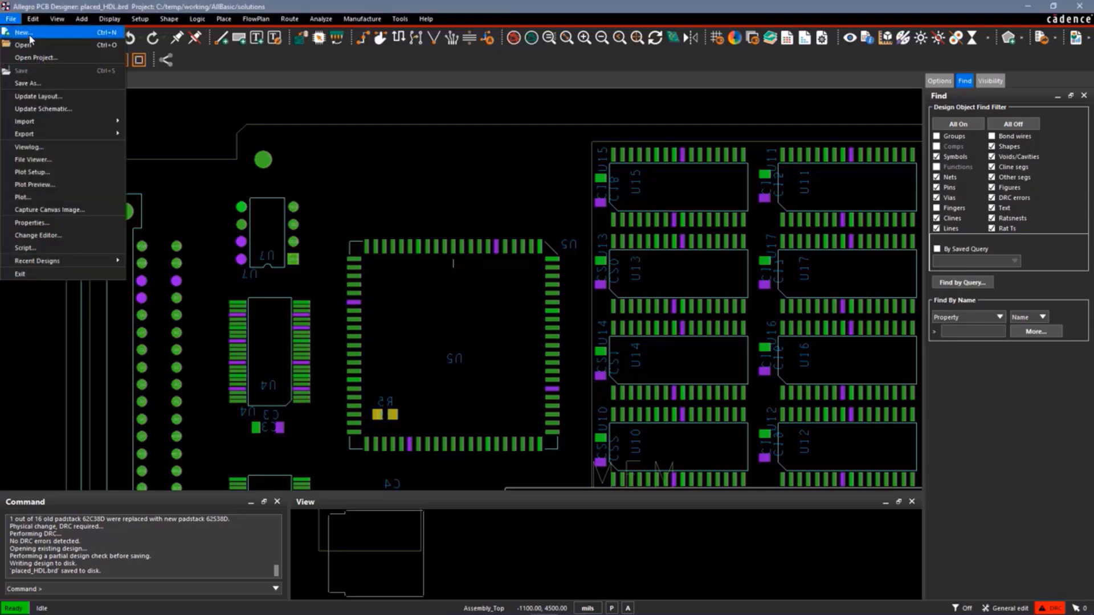
click(25, 33)
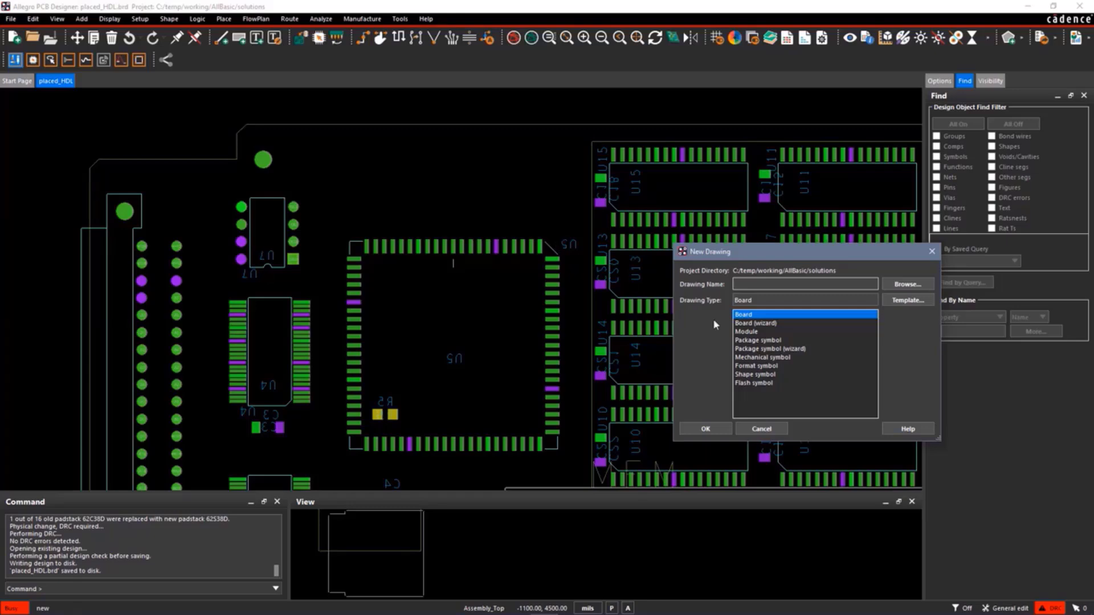
click(751, 340)
click(747, 284)
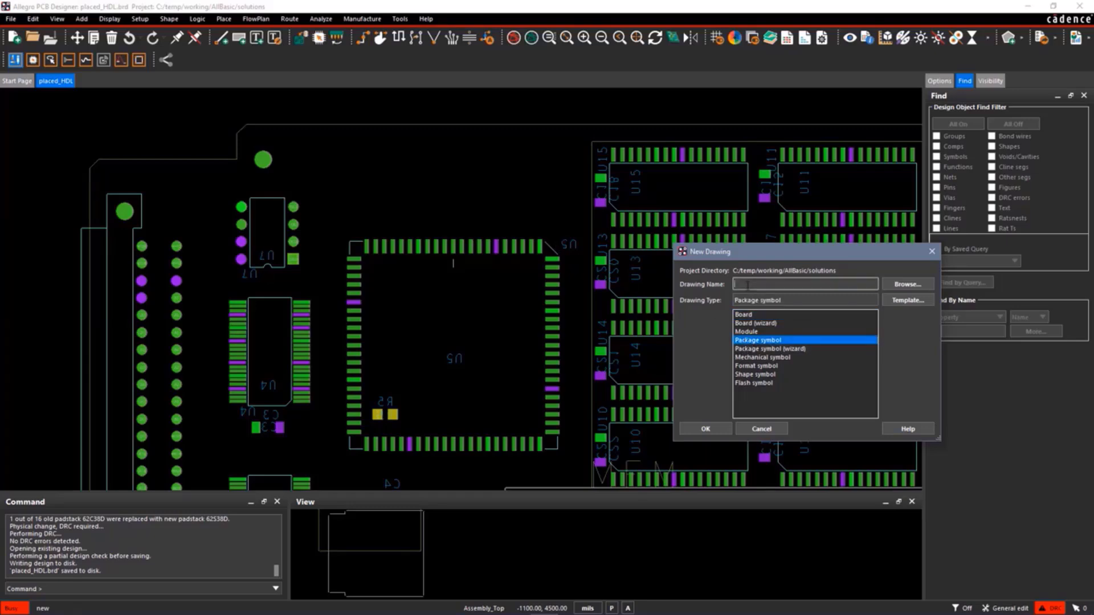
text(dip16)
click(704, 429)
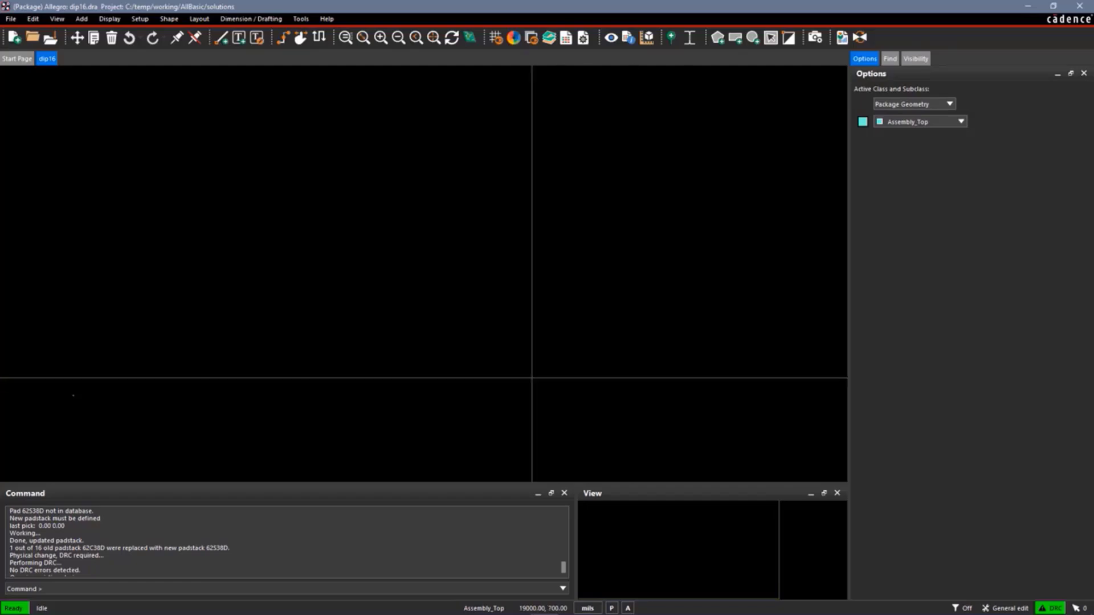
Set the drawing size to A in the design parameters
right_click(226, 194)
mouse_move(255, 202)
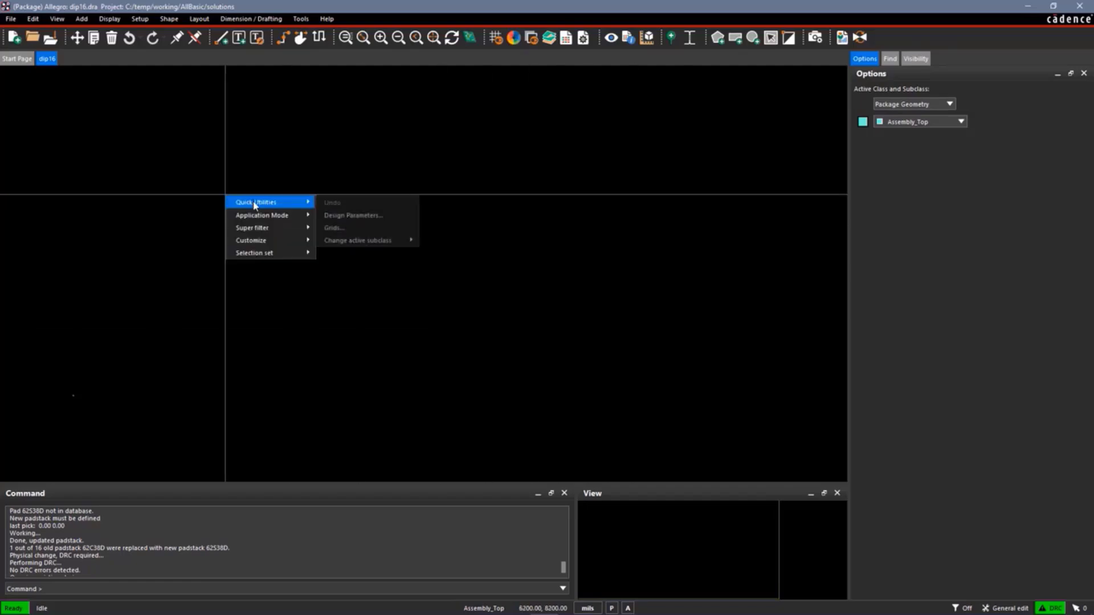
click(347, 217)
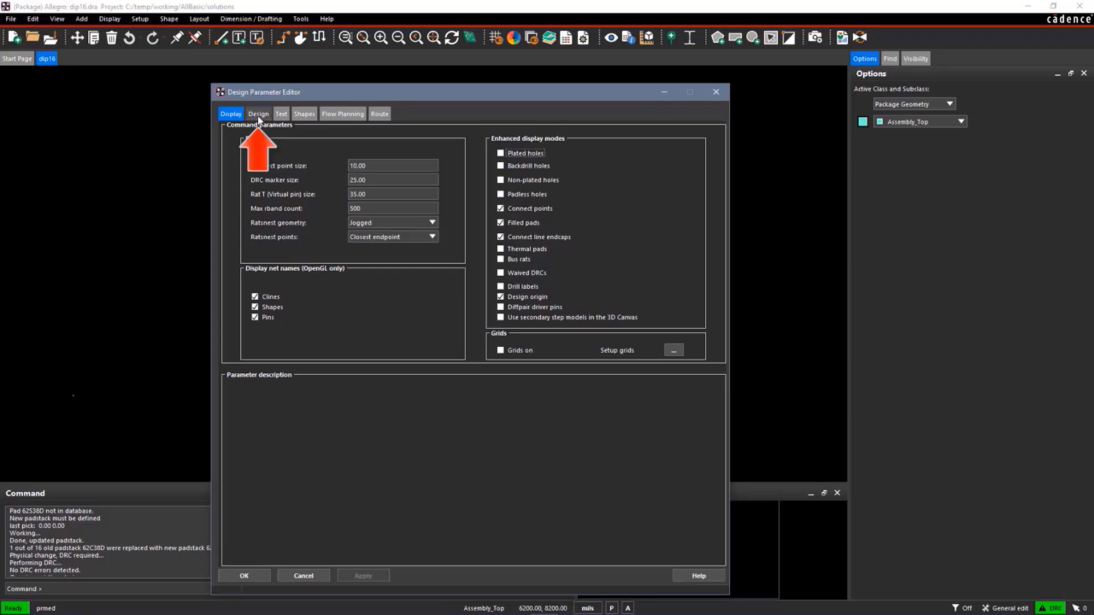
click(259, 114)
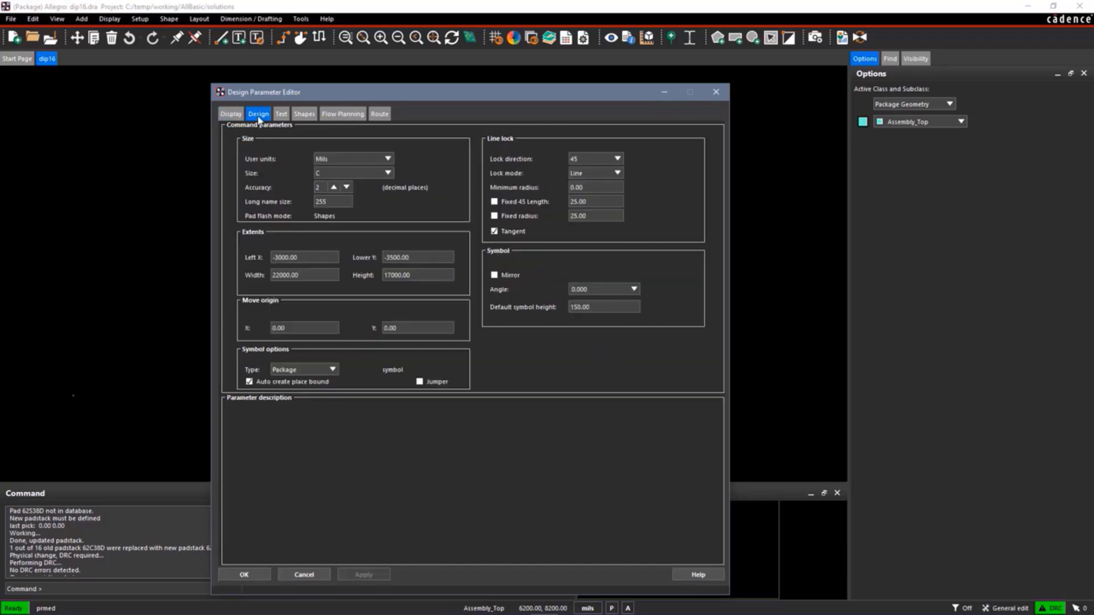
click(388, 173)
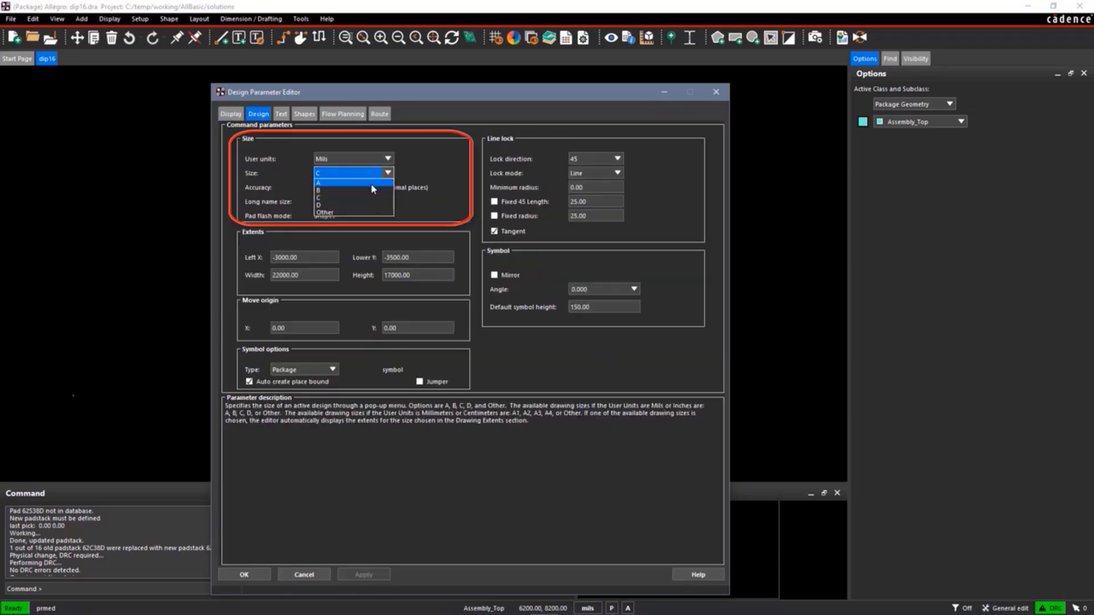
click(371, 184)
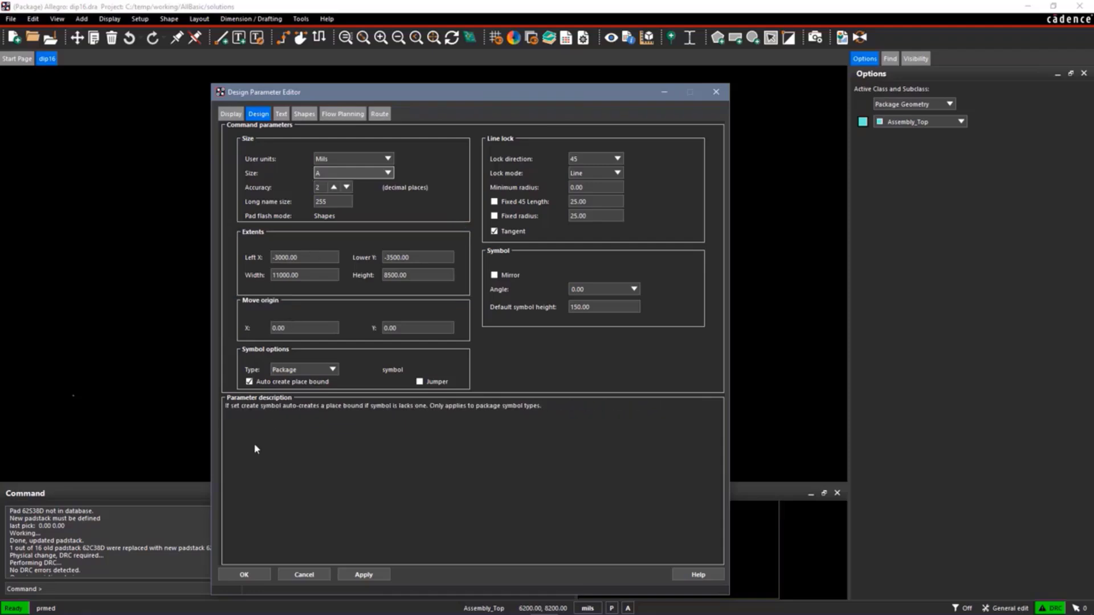
click(249, 576)
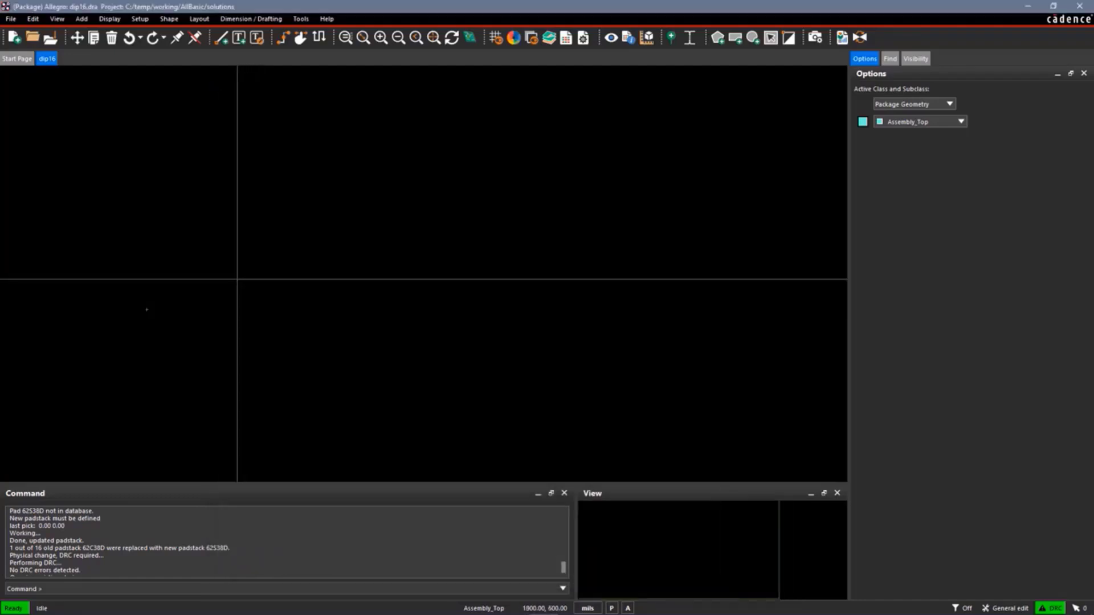
Start adding connect pins with the 62C38d padstack
click(199, 19)
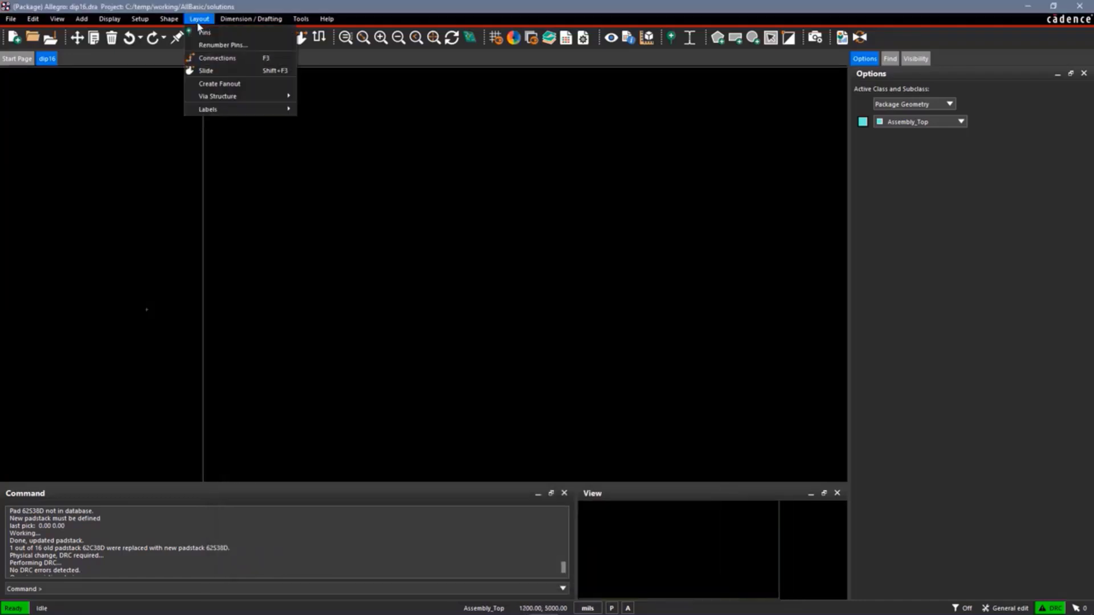
click(208, 32)
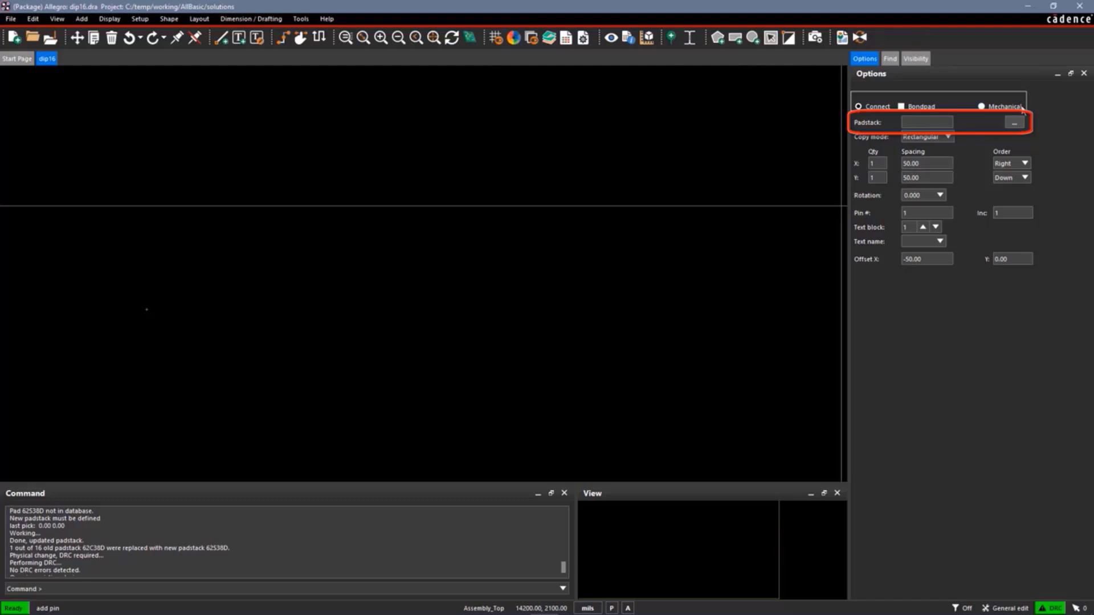
click(1015, 124)
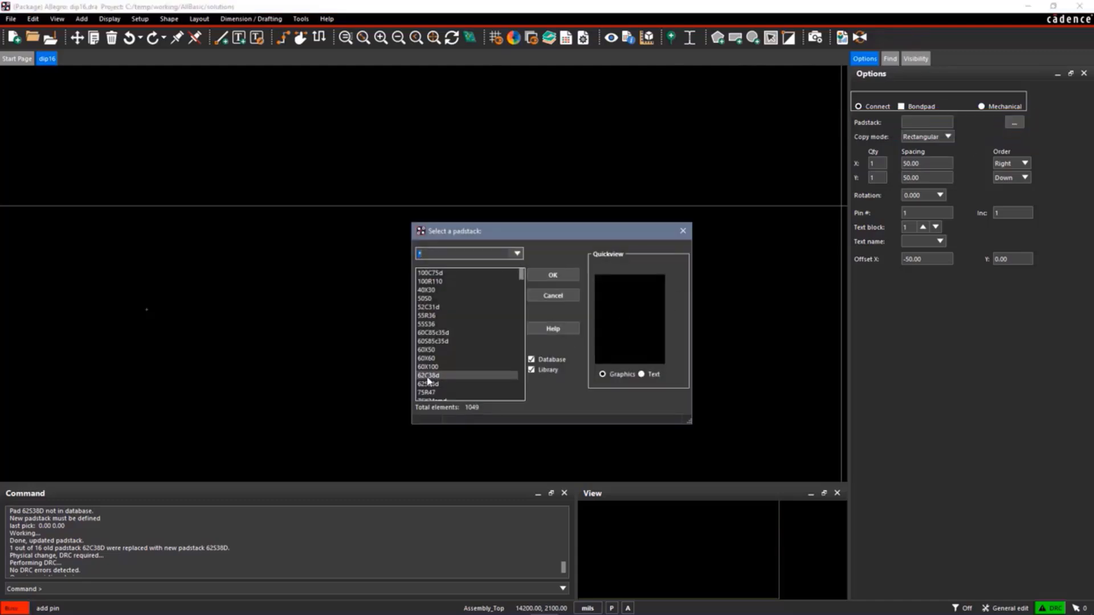
click(428, 376)
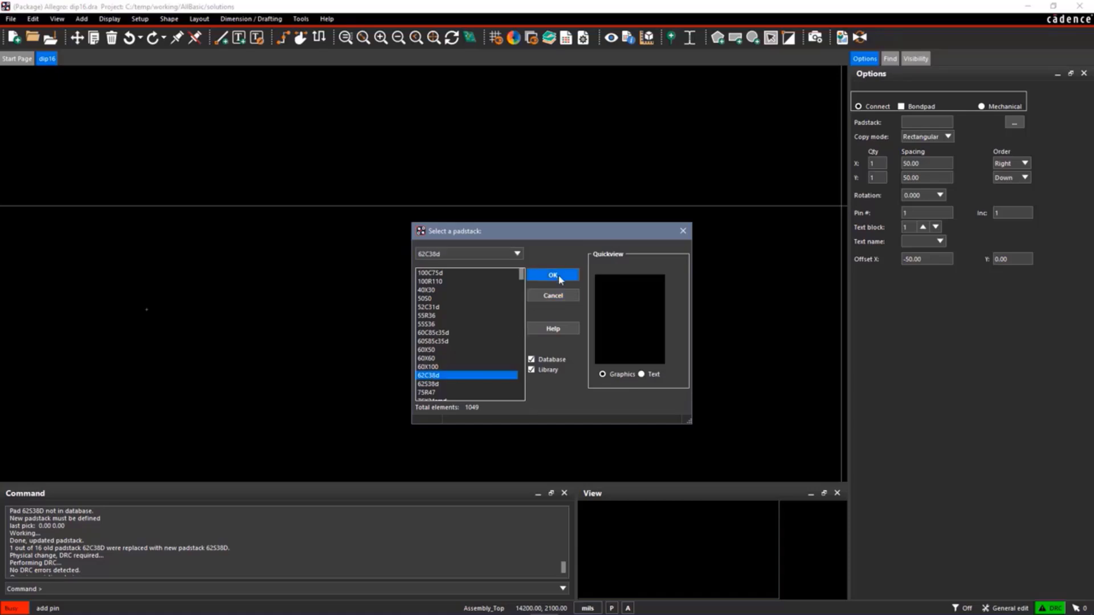
click(553, 275)
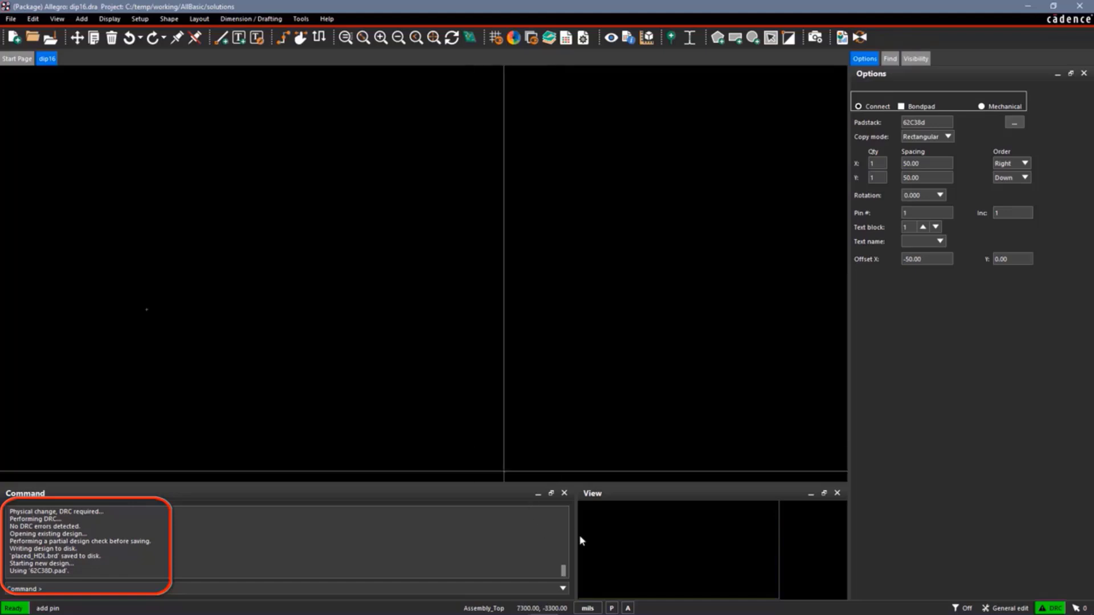
mouse_move(574, 533)
mouse_down()
mouse_move(542, 530)
mouse_move(588, 536)
mouse_up()
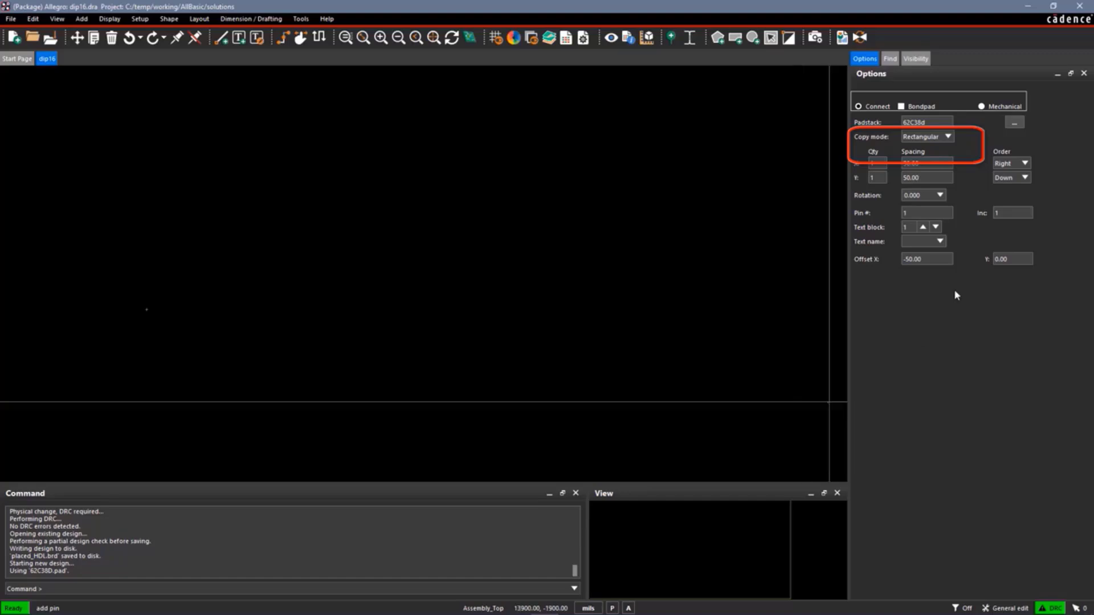
Configure the pins for rectangular copy mode with a Y quantity of 8, Y spacing of 100 mils and rotation 0
click(948, 137)
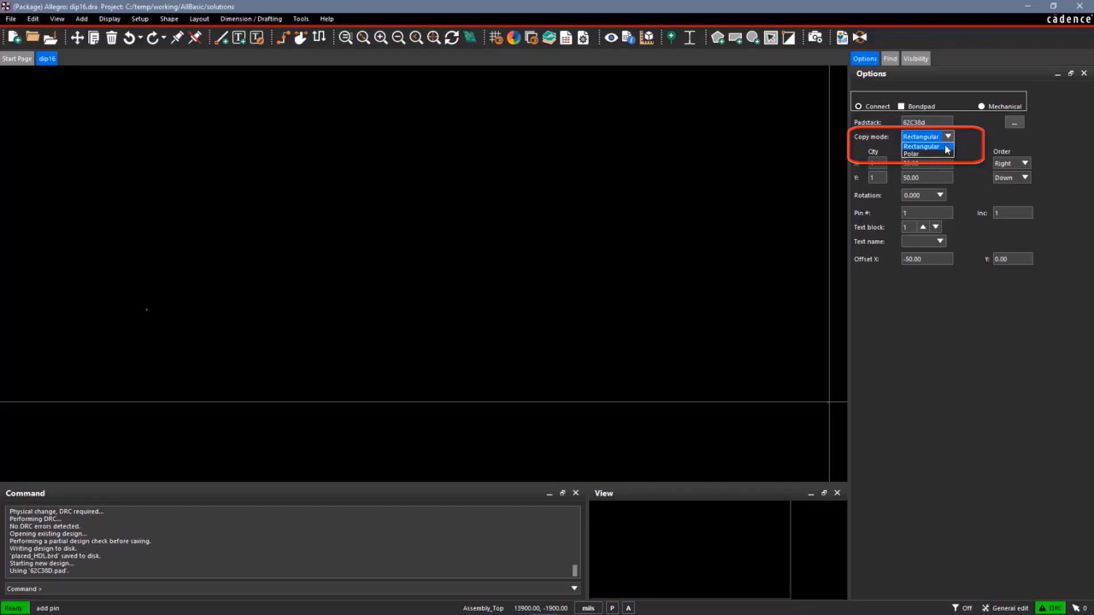
click(946, 147)
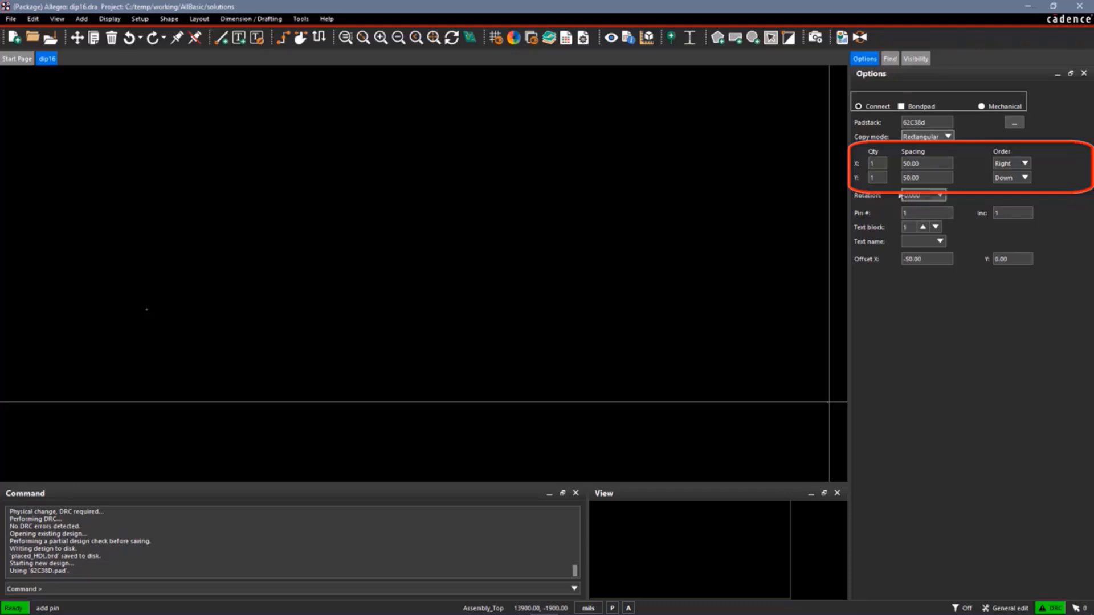
double_click(880, 178)
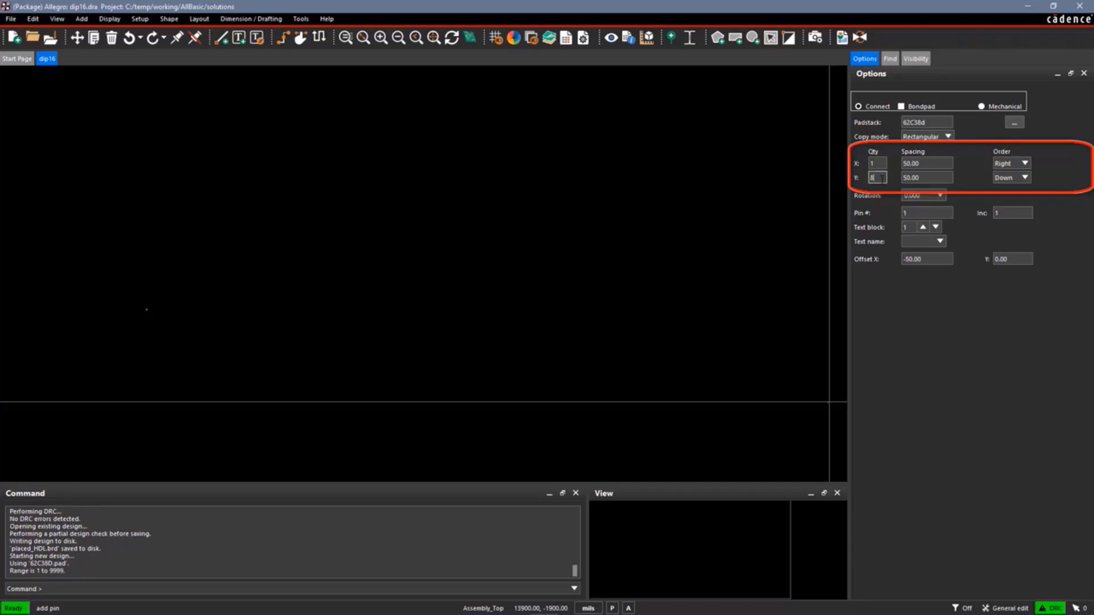
double_click(925, 177)
text(100)
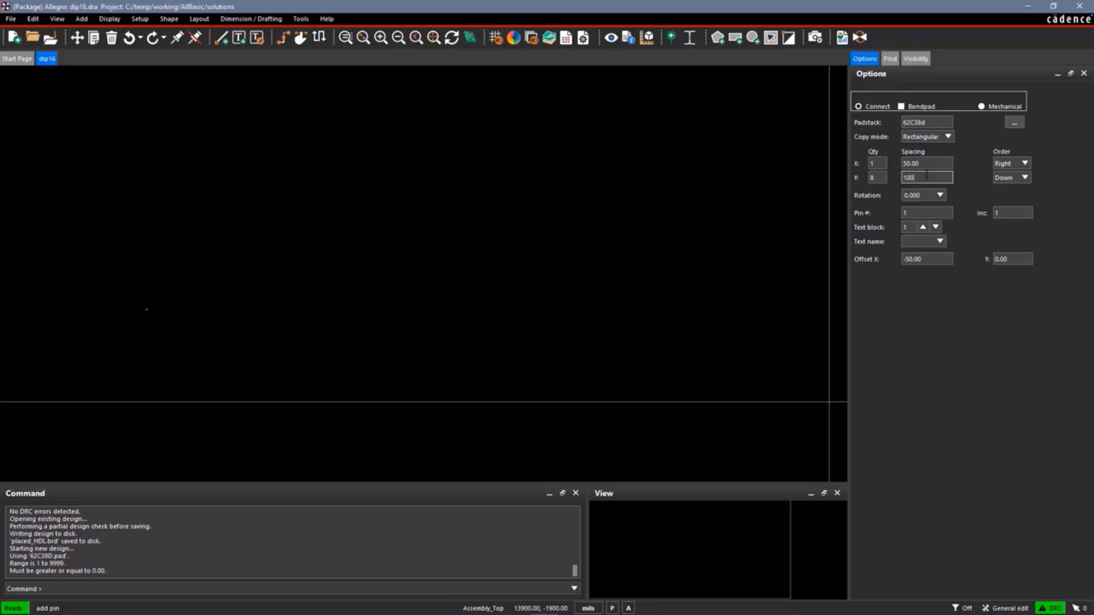
key(Tab)
click(940, 195)
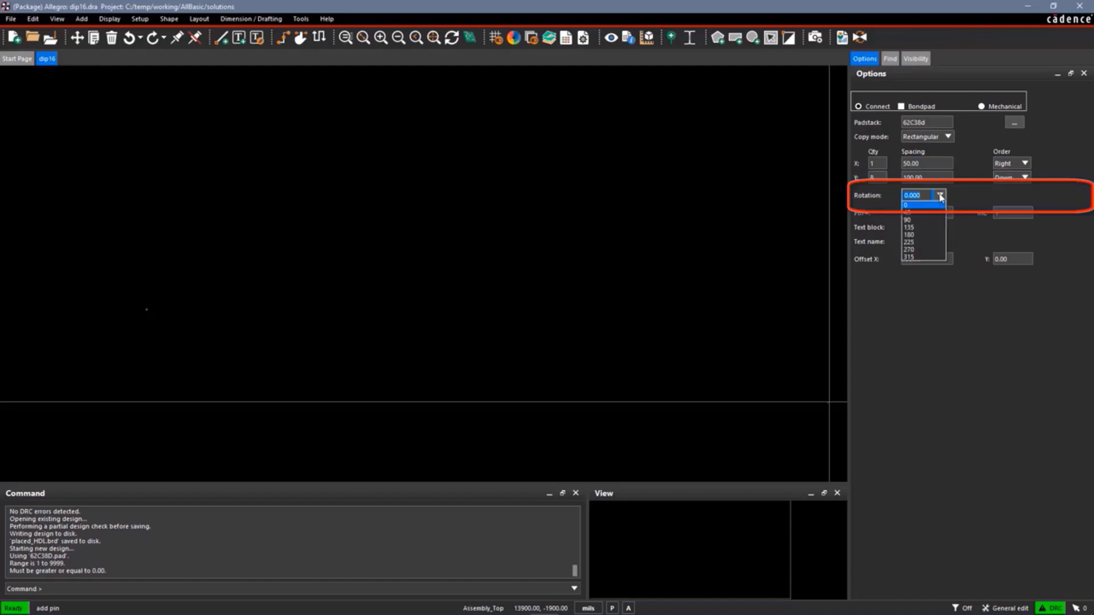
click(927, 205)
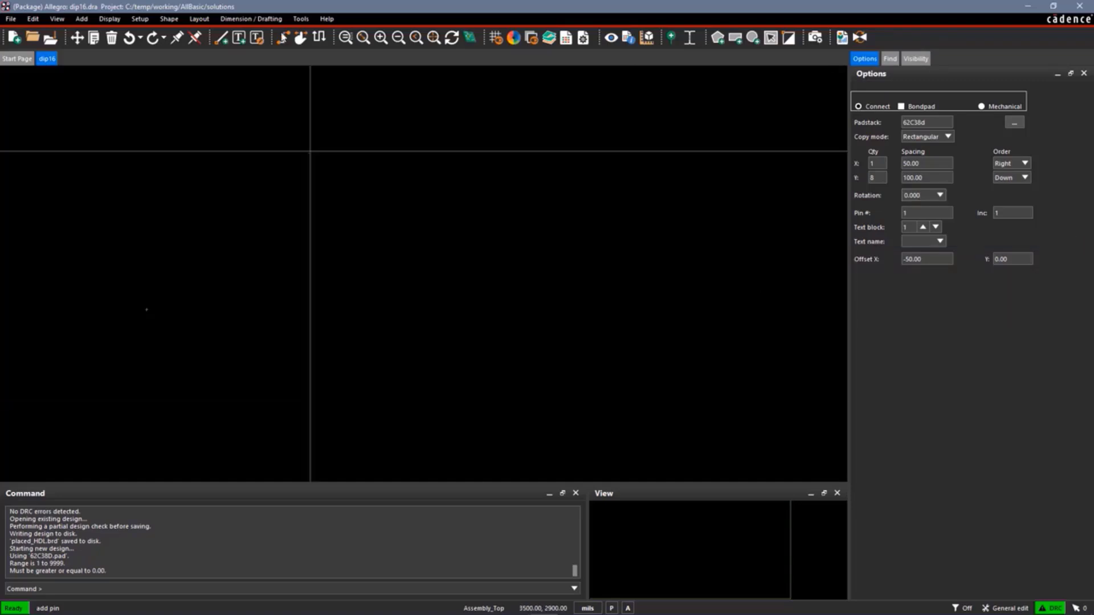
Place the vertical column of eight pins with pin 1 at (400, 800) and finish adding pins
click(345, 38)
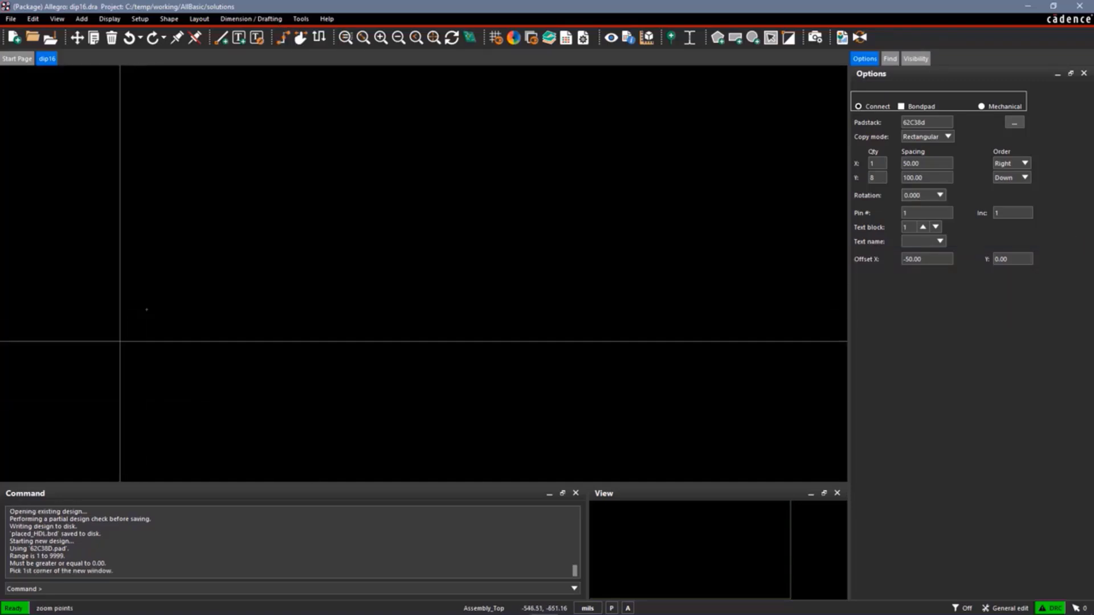
click(118, 265)
click(305, 341)
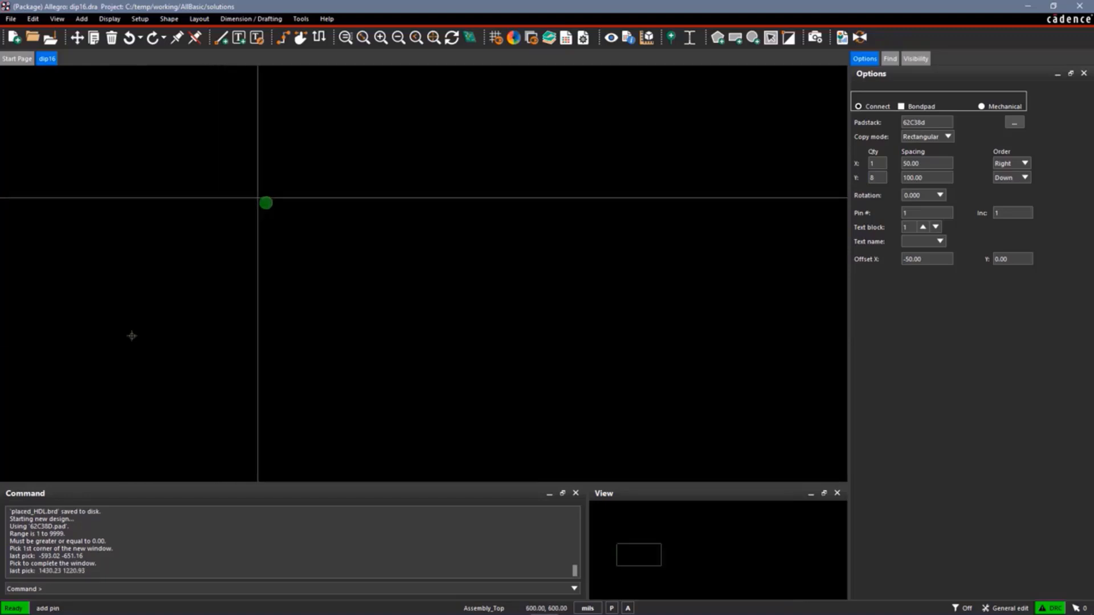
click(222, 159)
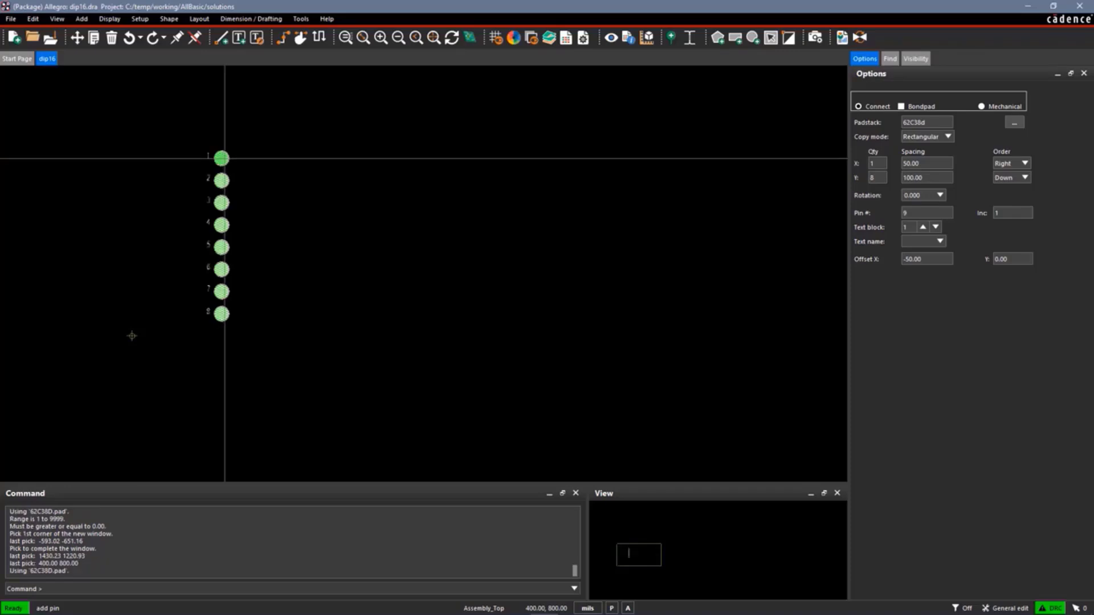
right_click(224, 159)
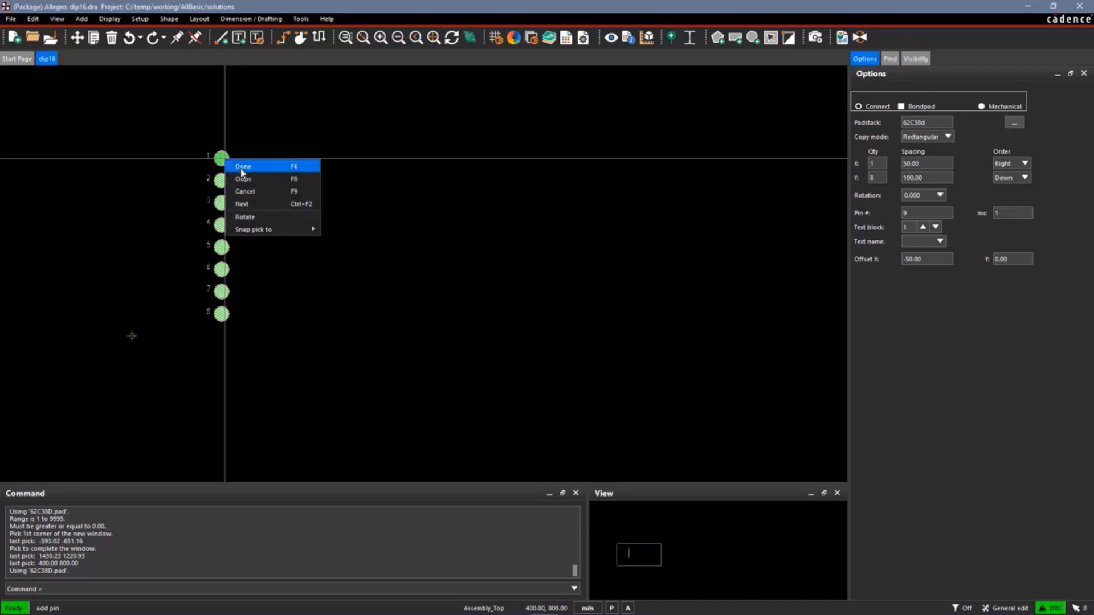
click(241, 167)
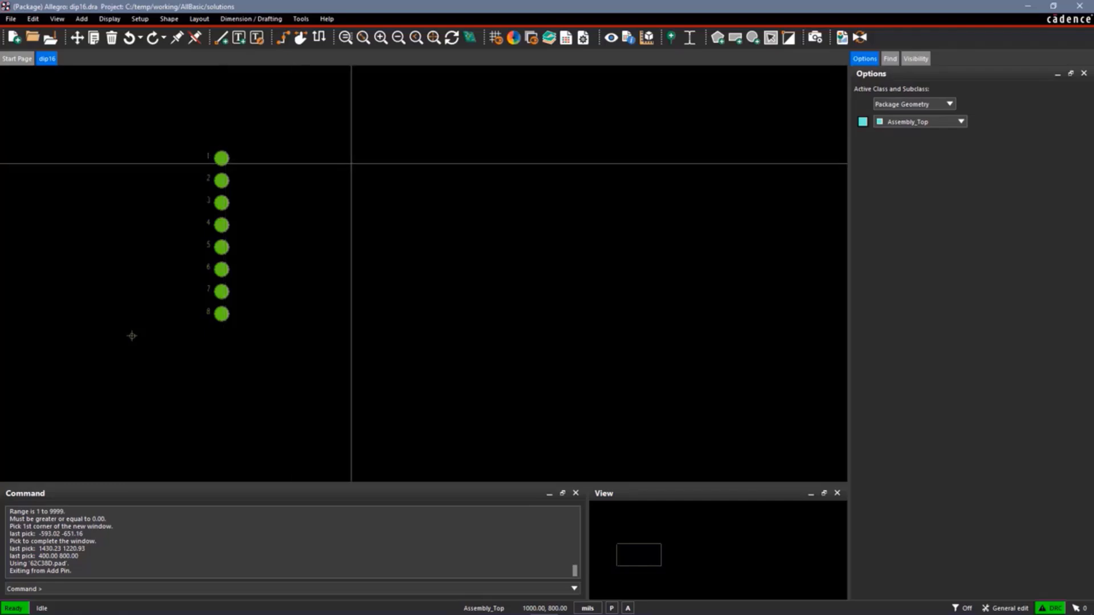
Move the drawing origin to pin 1, snapping to the pin's center
click(140, 18)
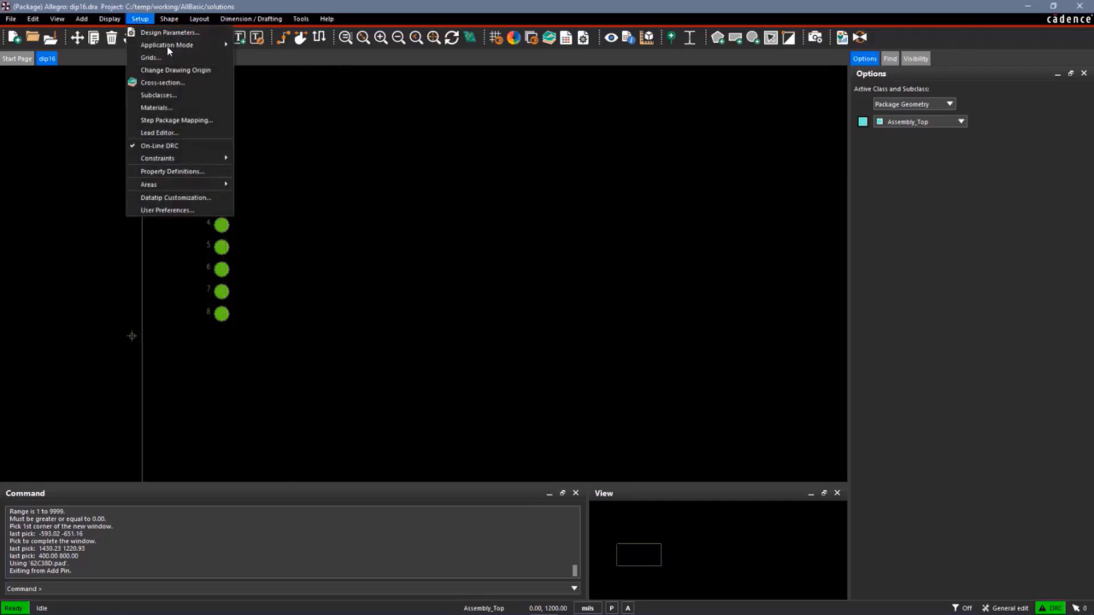
click(180, 70)
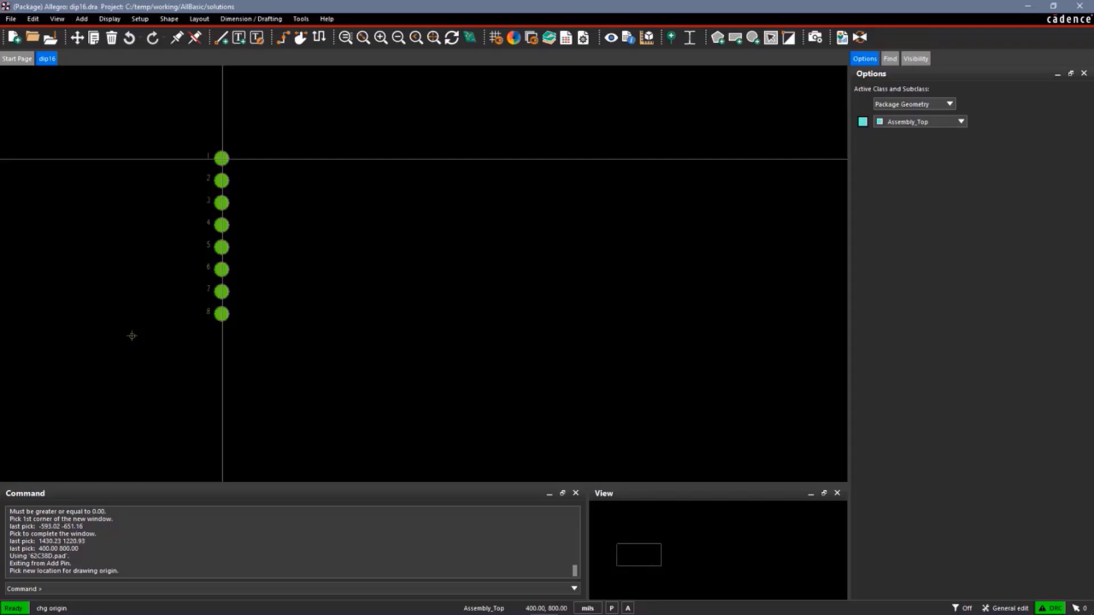
mouse_move(276, 180)
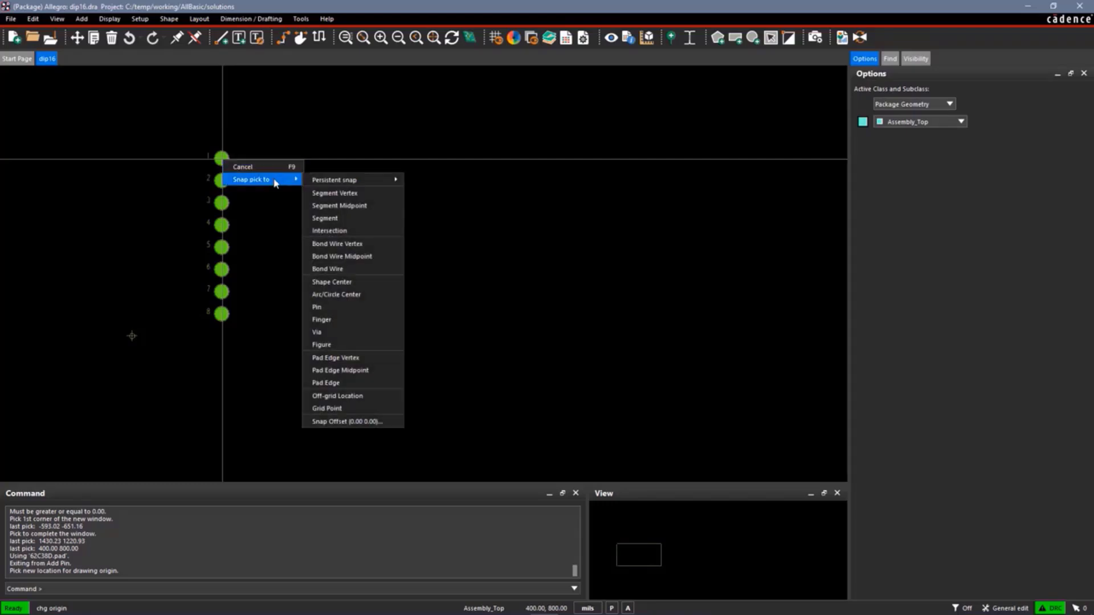
click(335, 307)
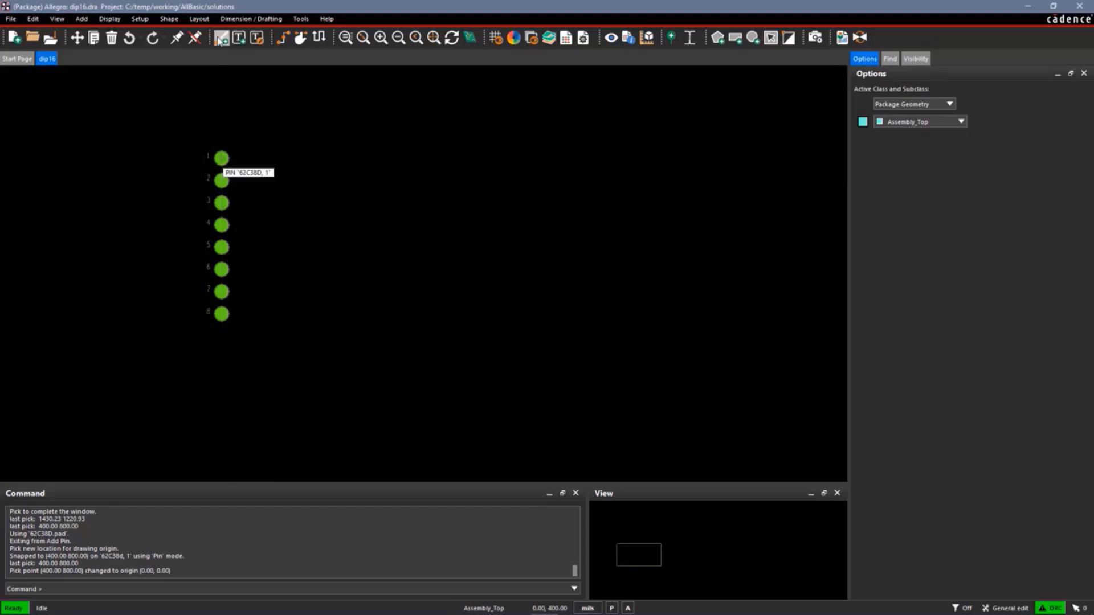
Start adding the second pin column, setting its Y order to Up and the pin number text offset X to 50
click(200, 19)
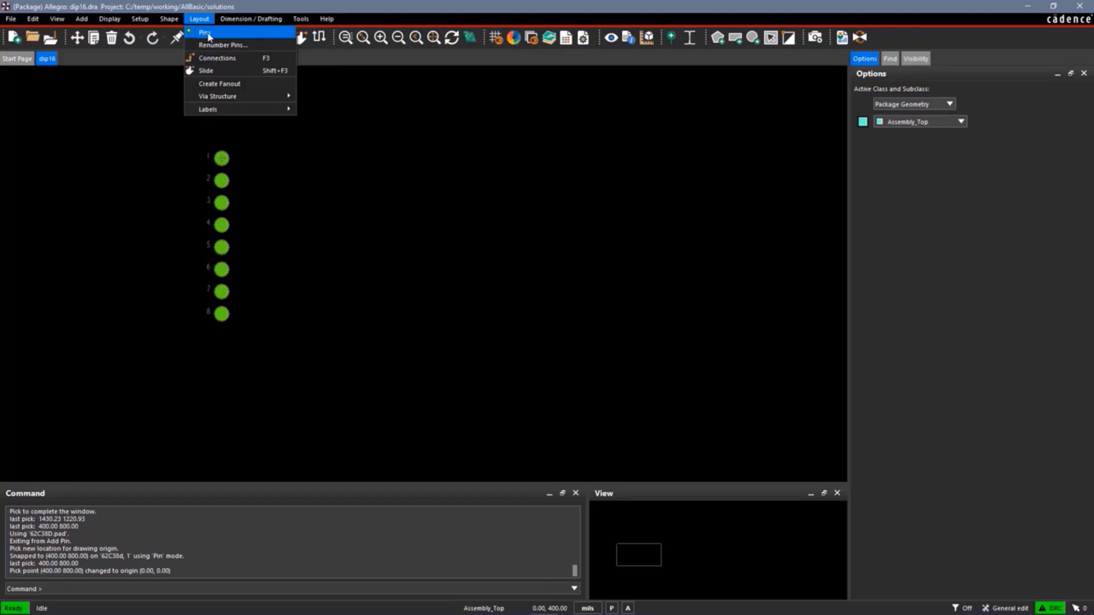
click(205, 33)
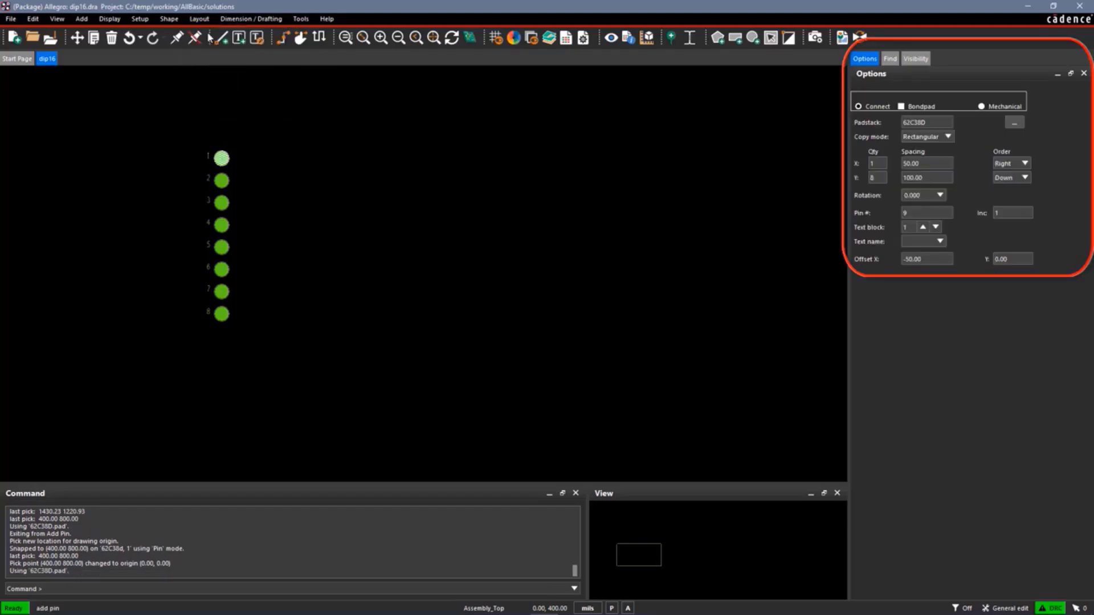
click(878, 178)
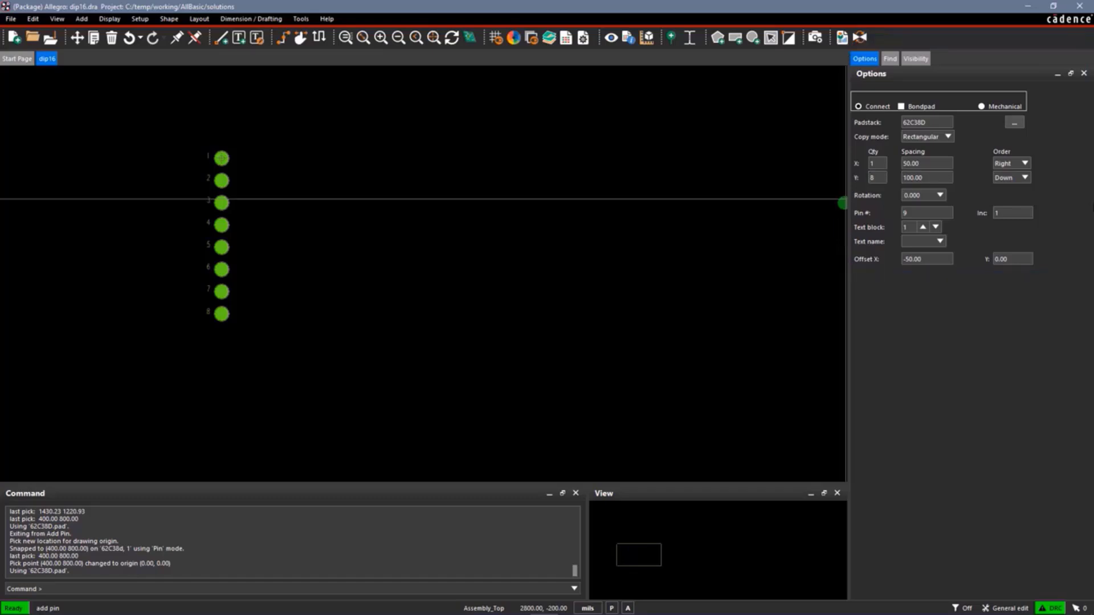
click(1024, 177)
click(935, 260)
text(50)
key(Tab)
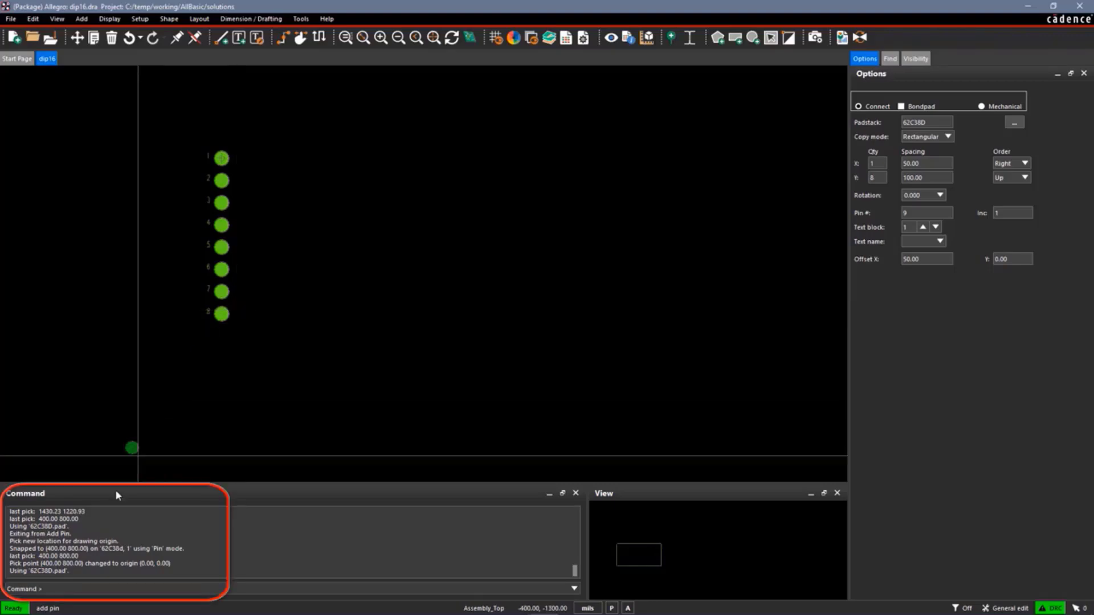
Place the second column of eight pins with pin 9 at (300, -700) and finish adding pins
text(x)
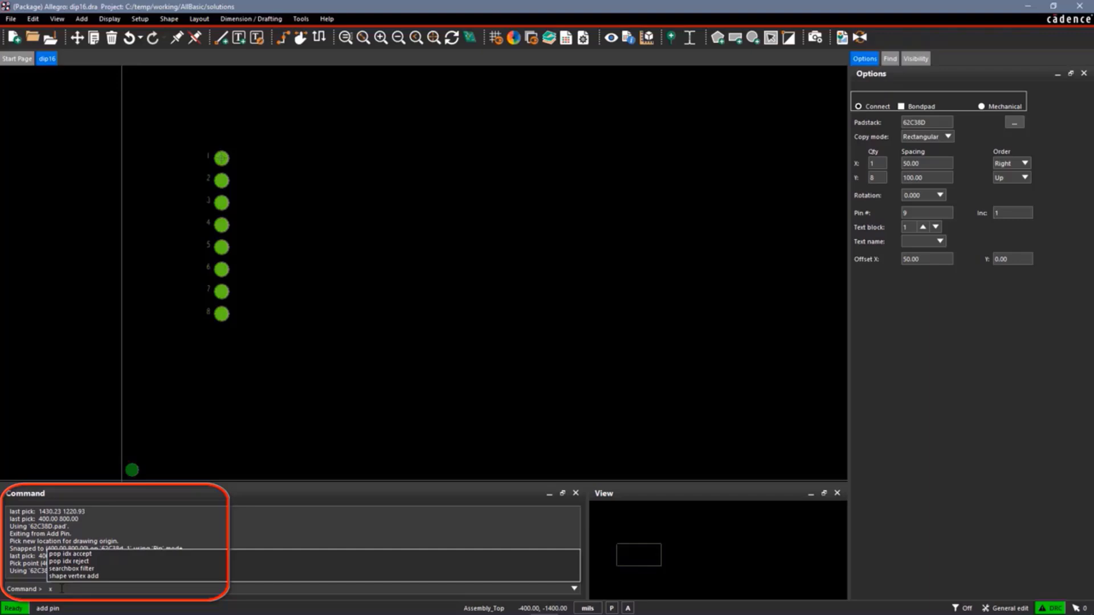
text(300)
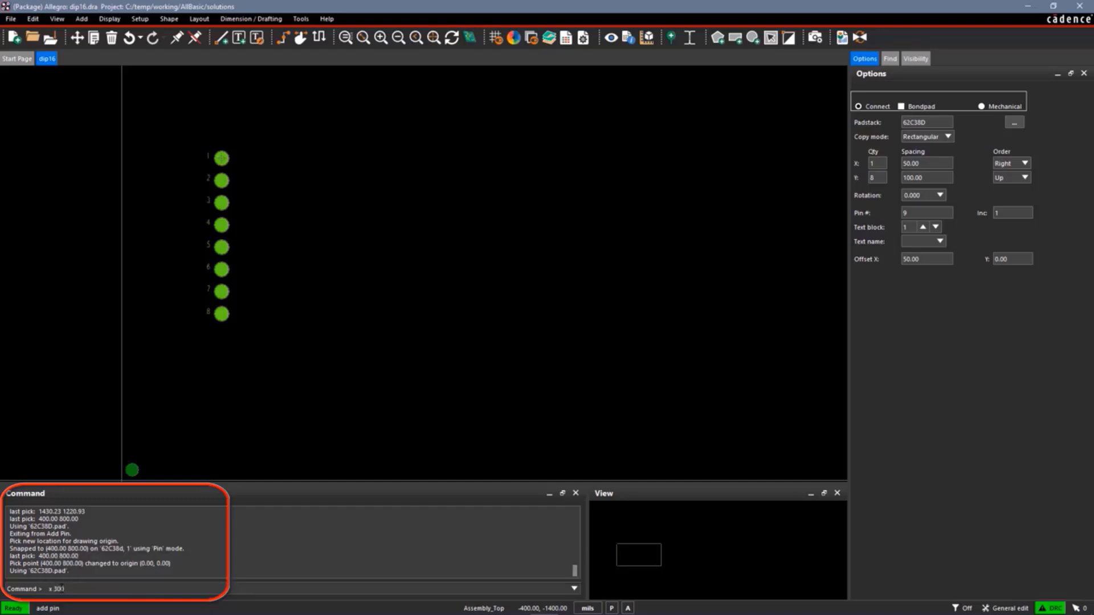
text( -700)
key(Return)
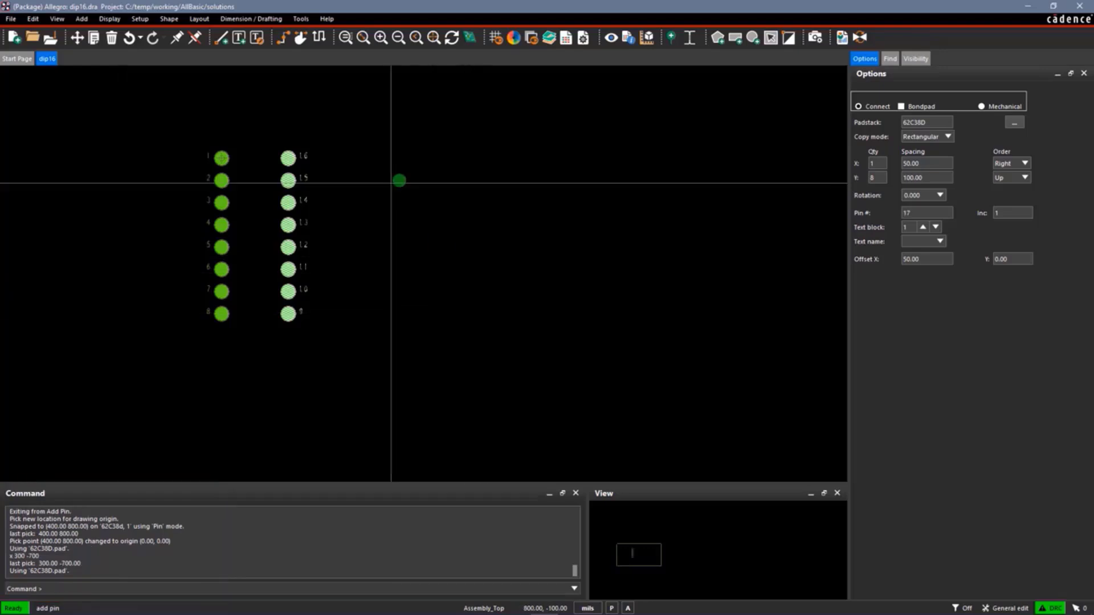
right_click(391, 183)
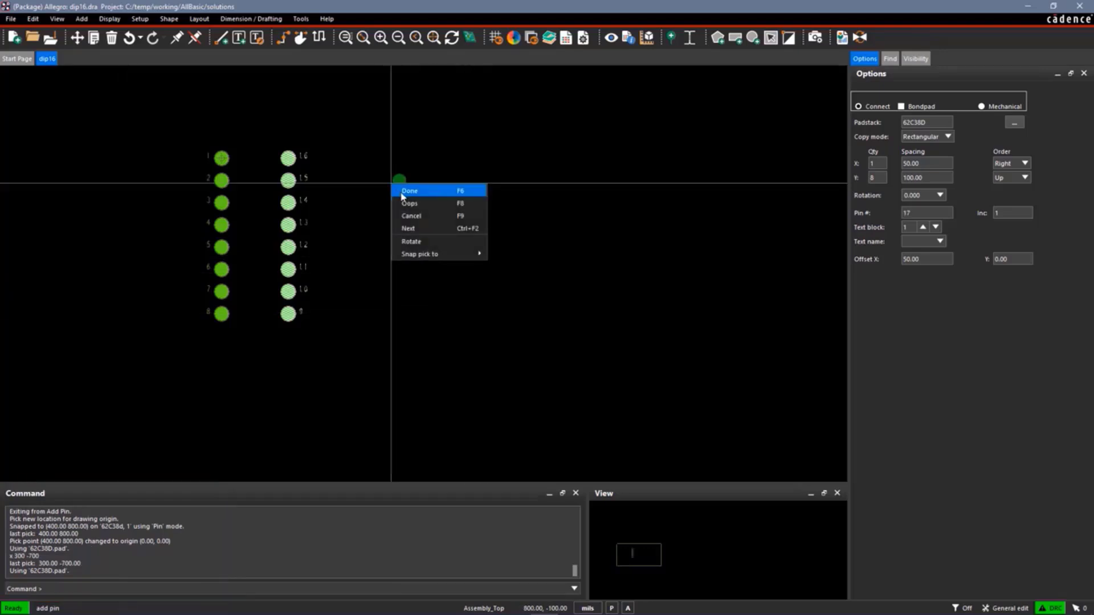
click(403, 193)
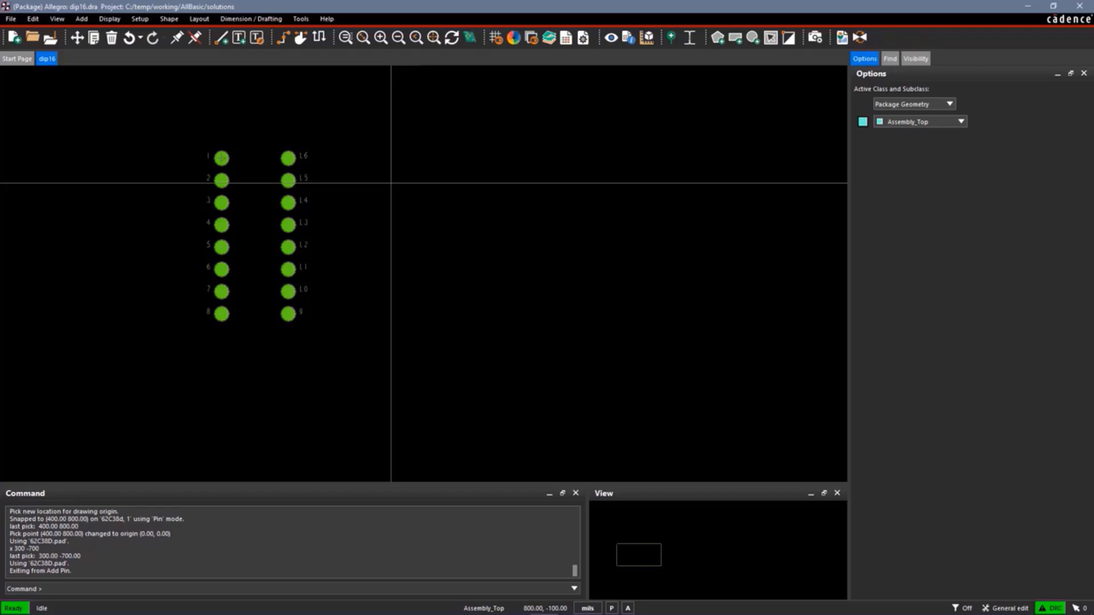
Start a padstack replacement with pin 1's padstack as the old one and 62S38d as the new one
click(305, 22)
mouse_move(342, 33)
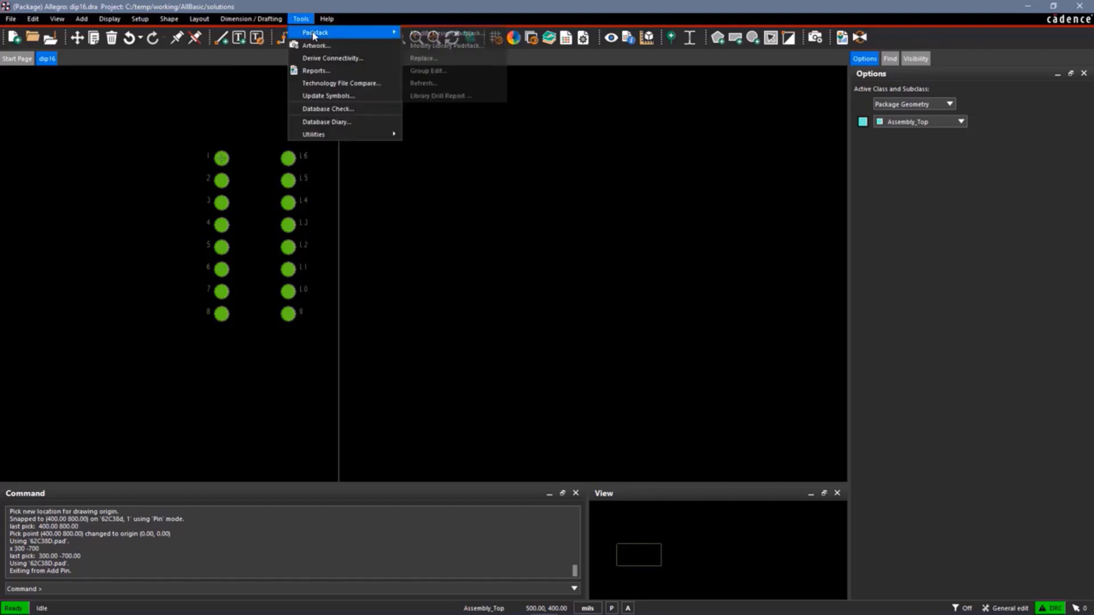
click(423, 58)
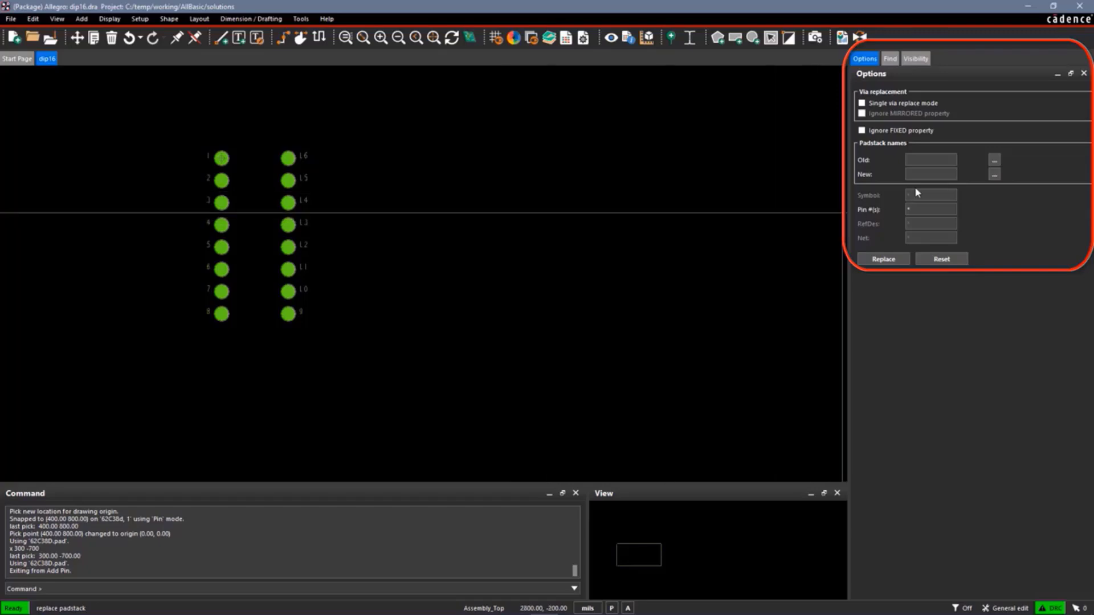
click(925, 161)
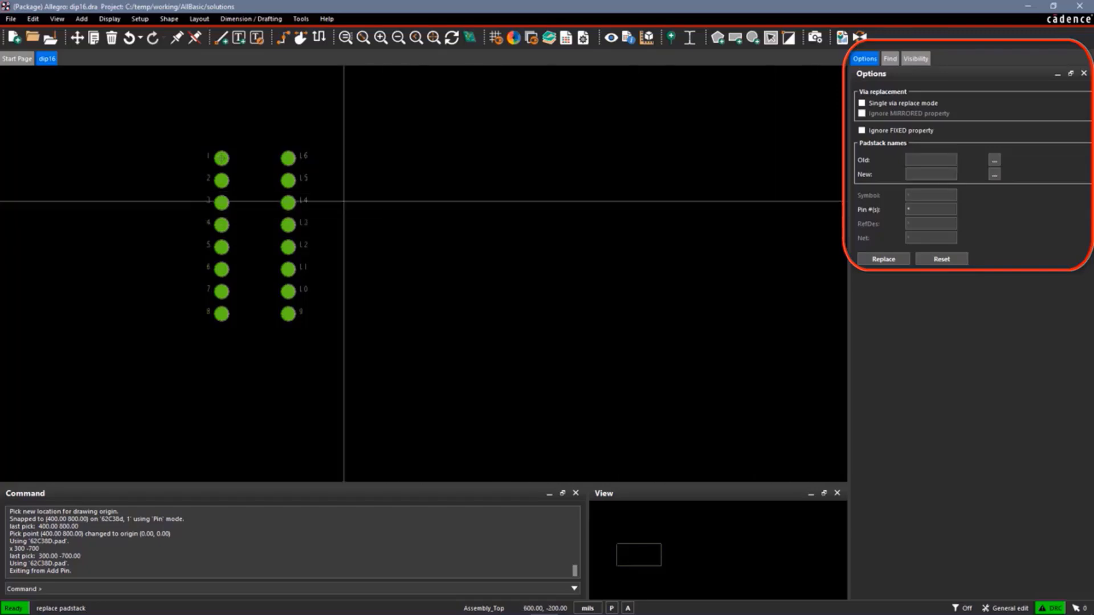
click(221, 157)
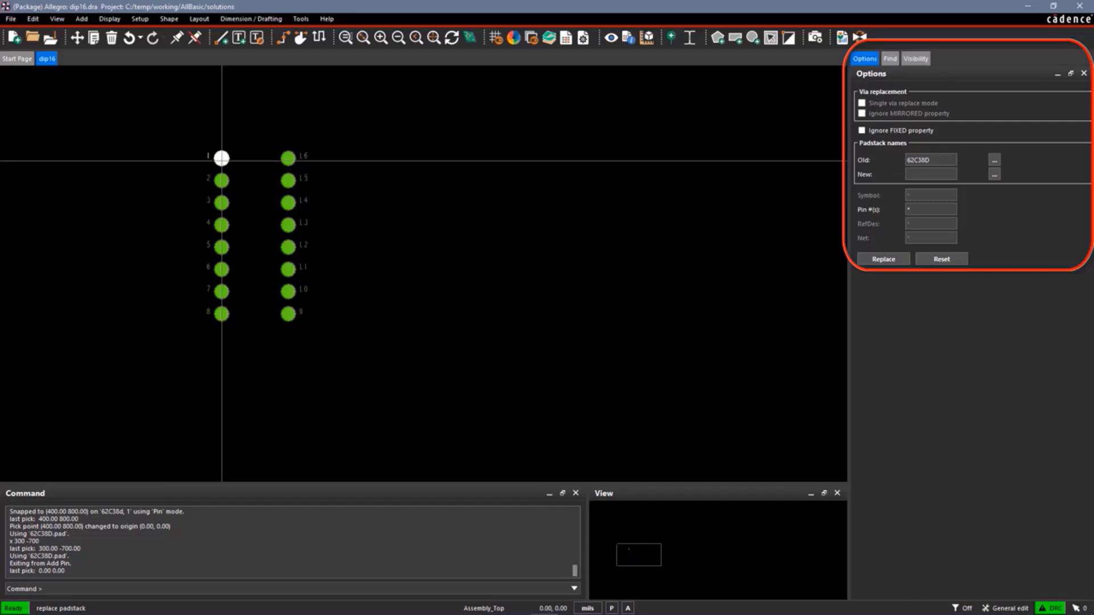
click(994, 174)
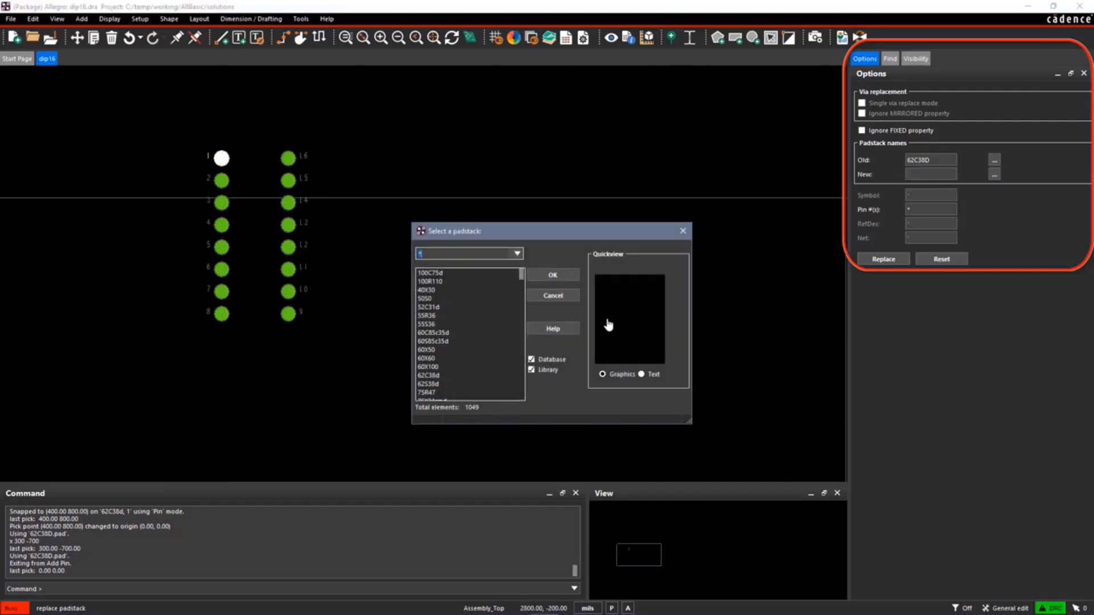
click(433, 385)
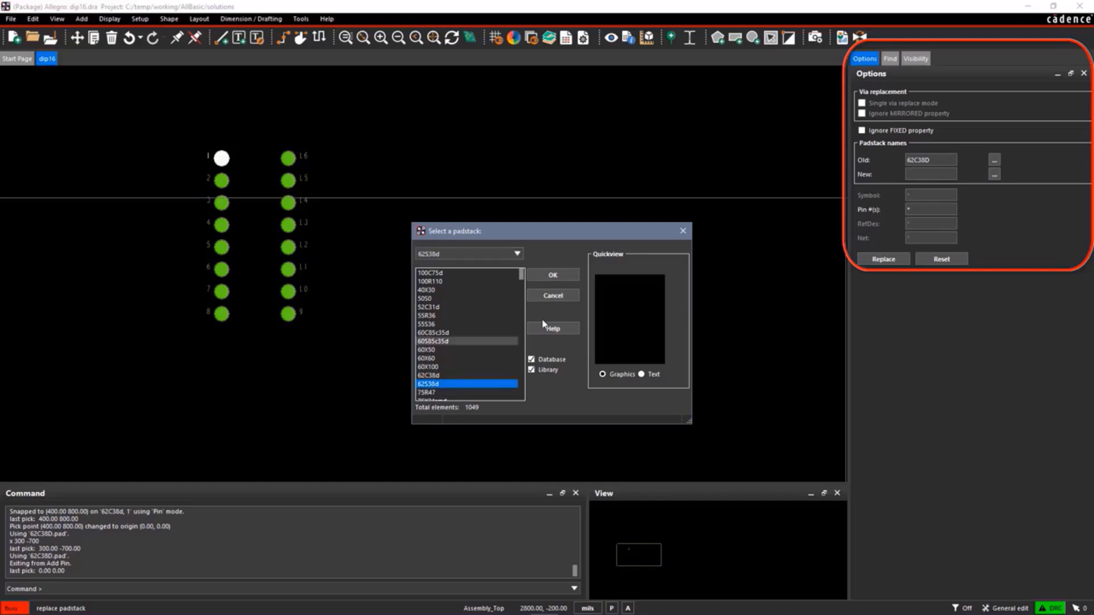
click(552, 276)
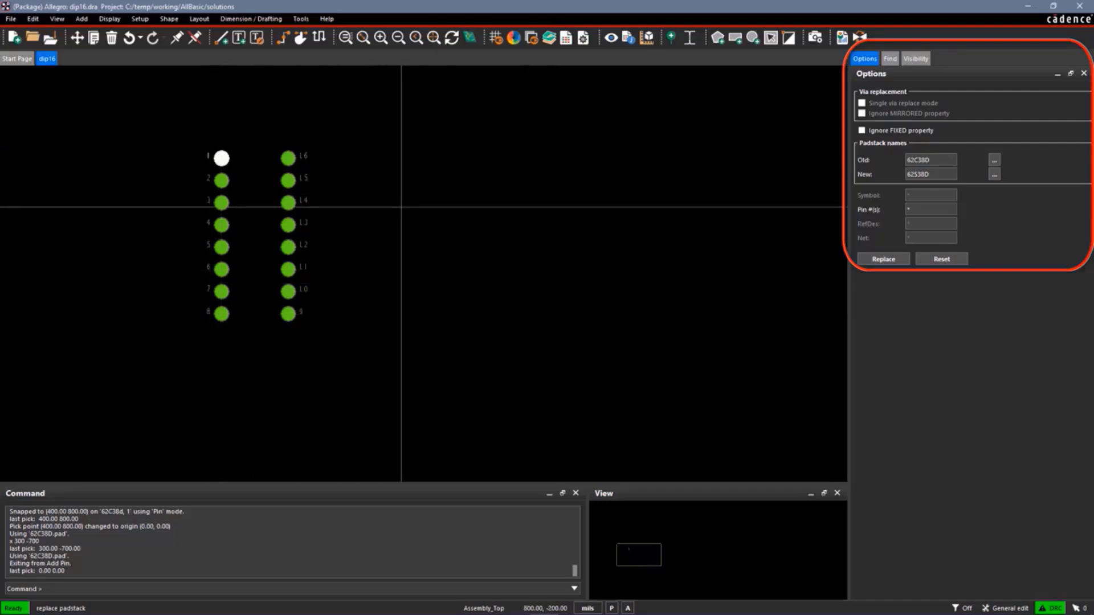
Limit the padstack replacement to pin number 1, apply it and finish the command
click(916, 210)
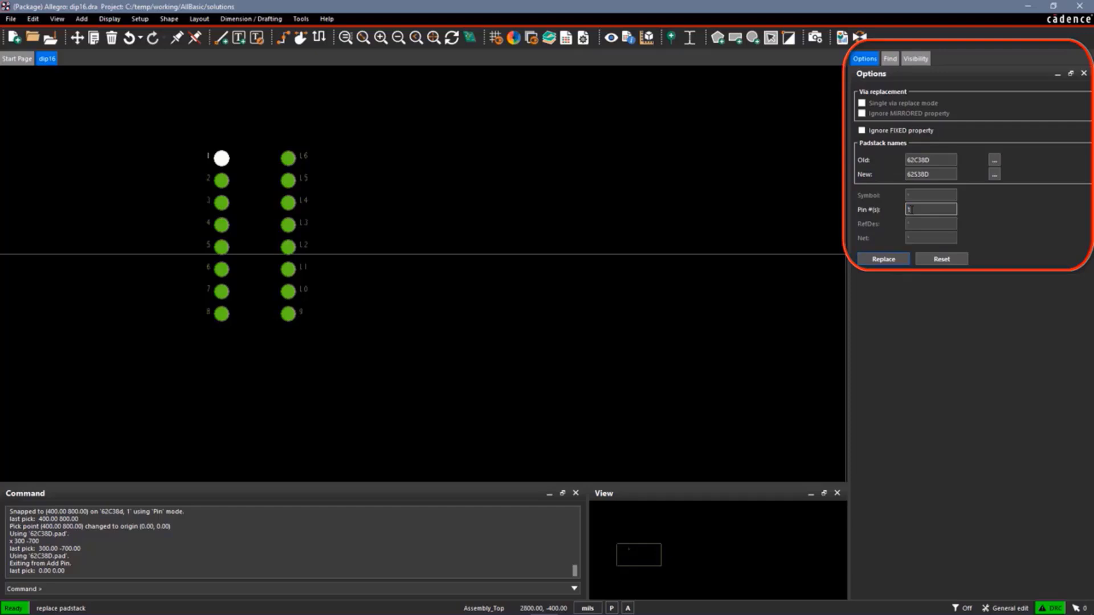
click(884, 259)
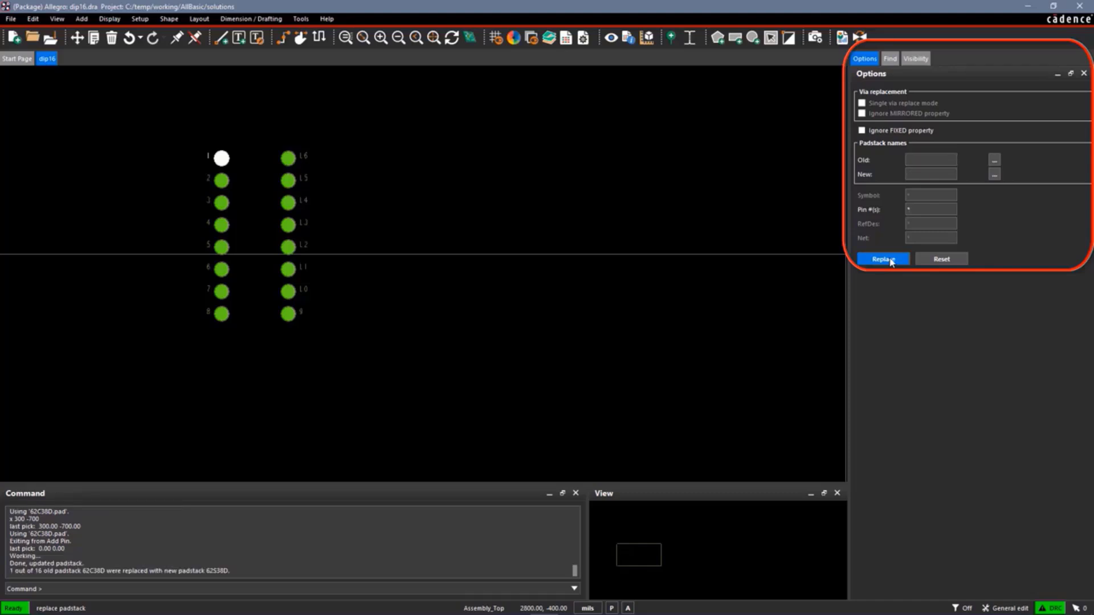
right_click(493, 205)
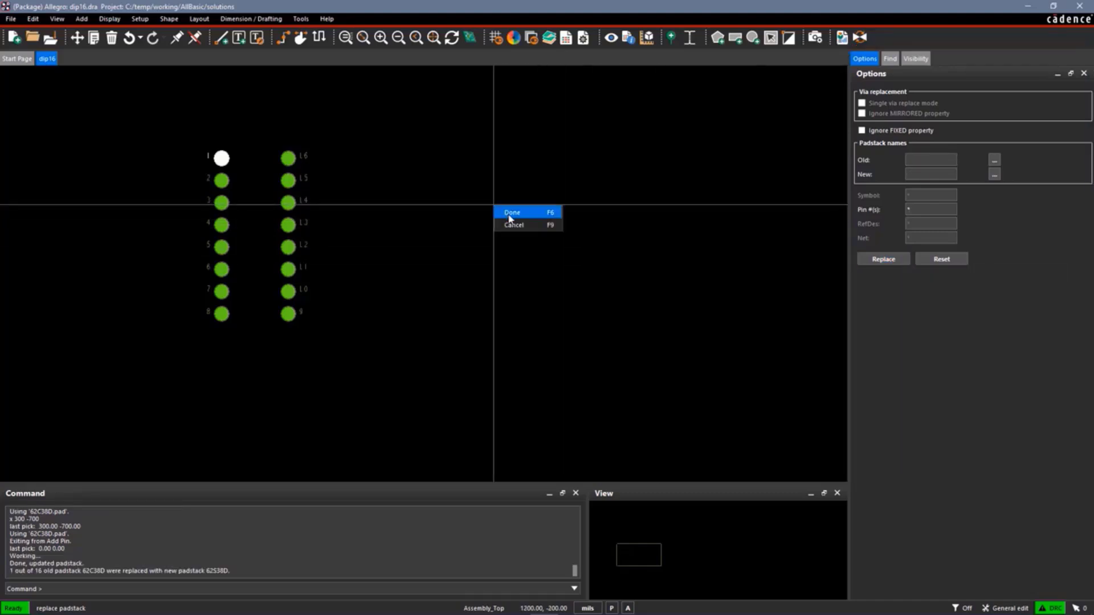
click(510, 213)
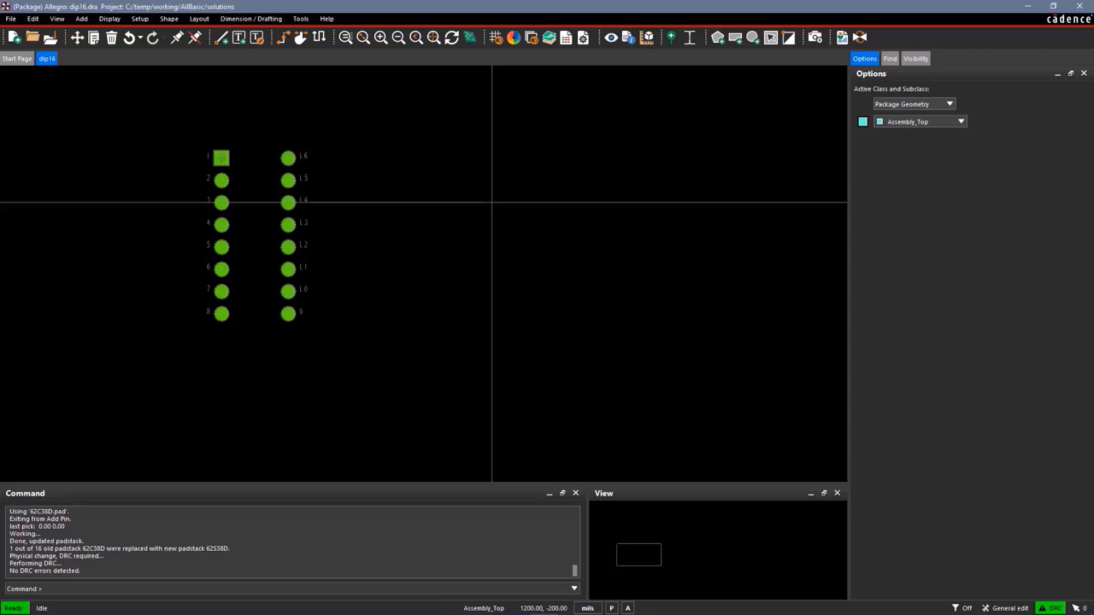
Start adding a line on the Package Geometry subclass Silkscreen_Top with a line width of 8 mils
click(222, 41)
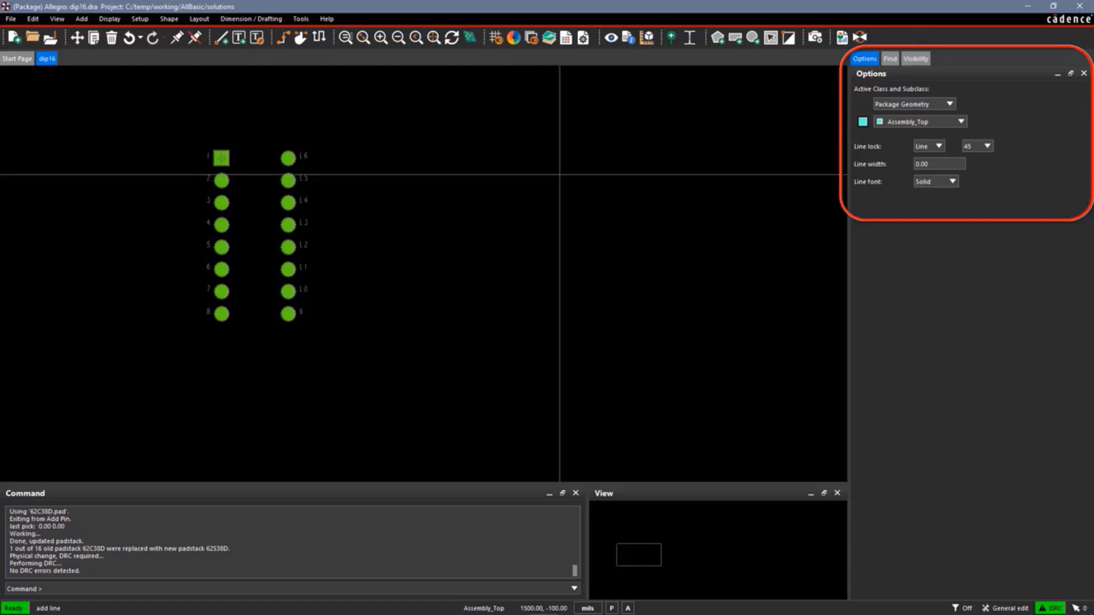
click(961, 121)
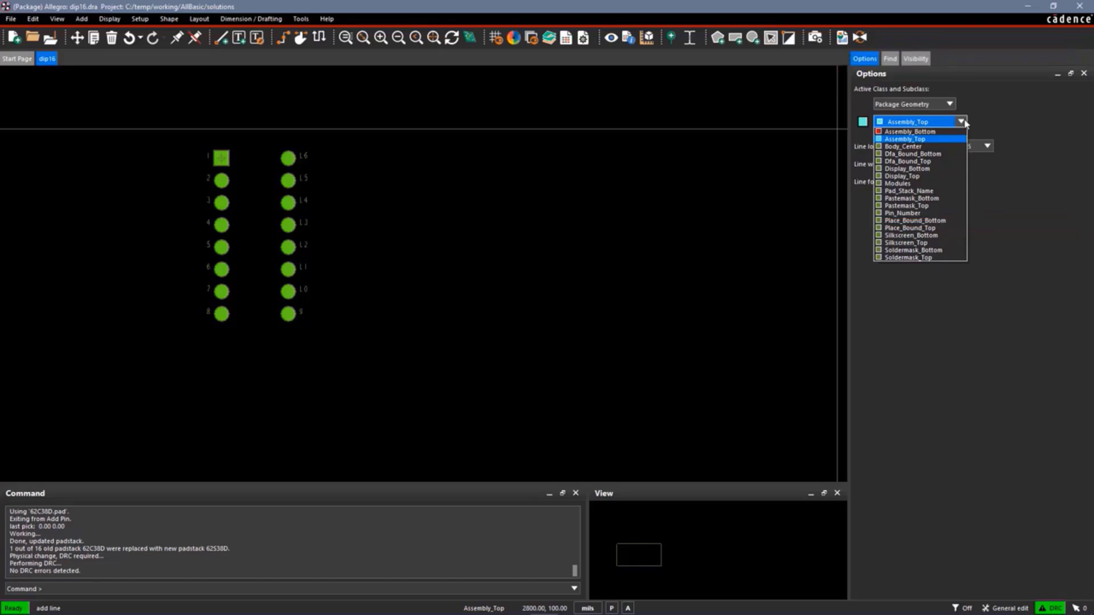
click(920, 243)
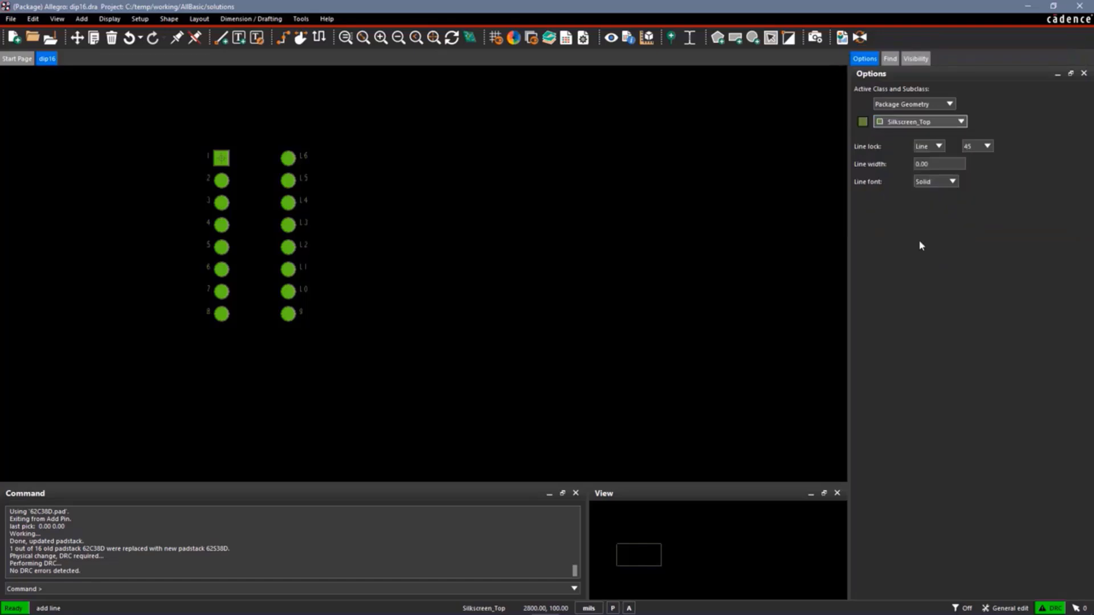
double_click(927, 164)
text(8)
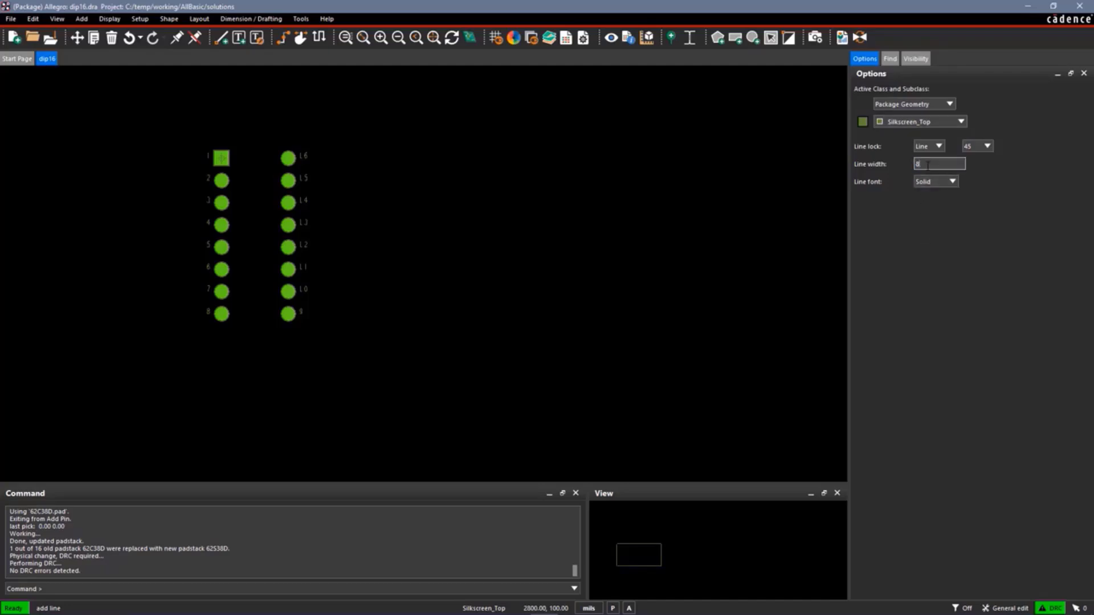
key(Tab)
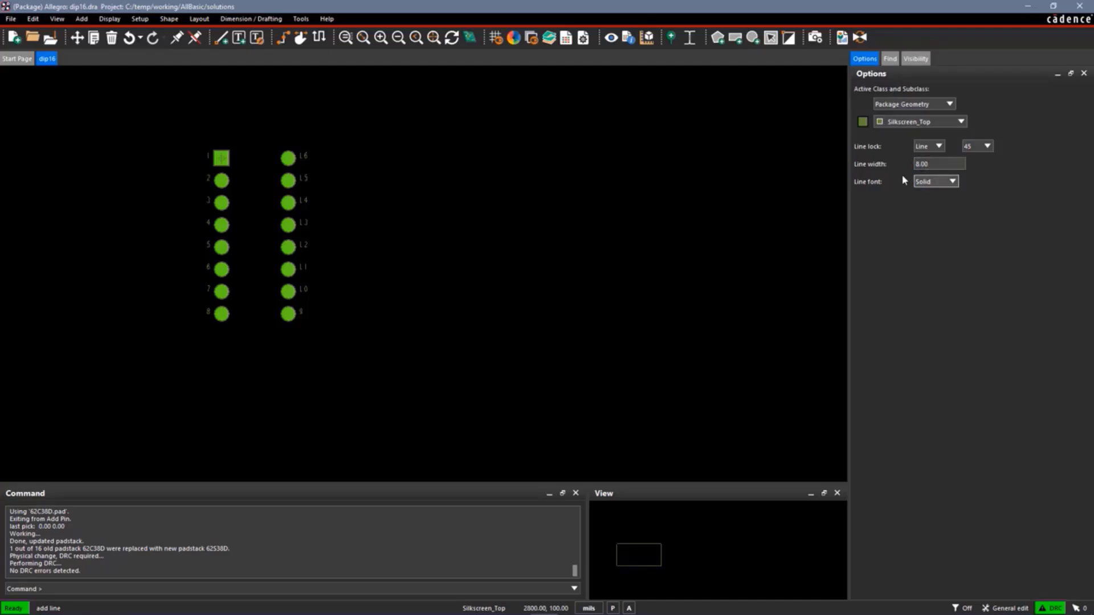
click(345, 37)
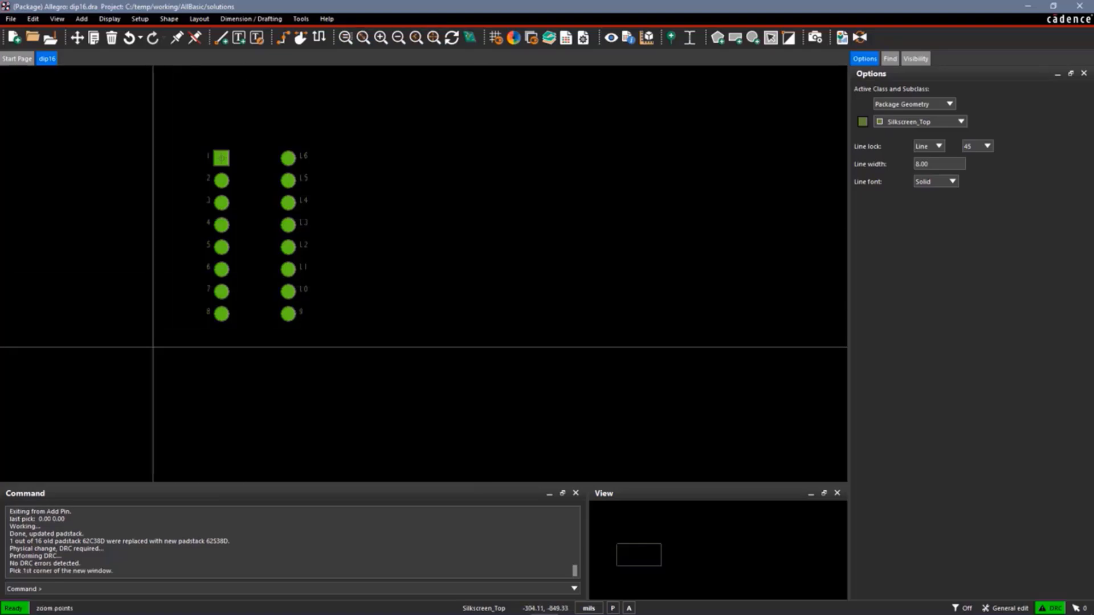
click(150, 348)
click(301, 134)
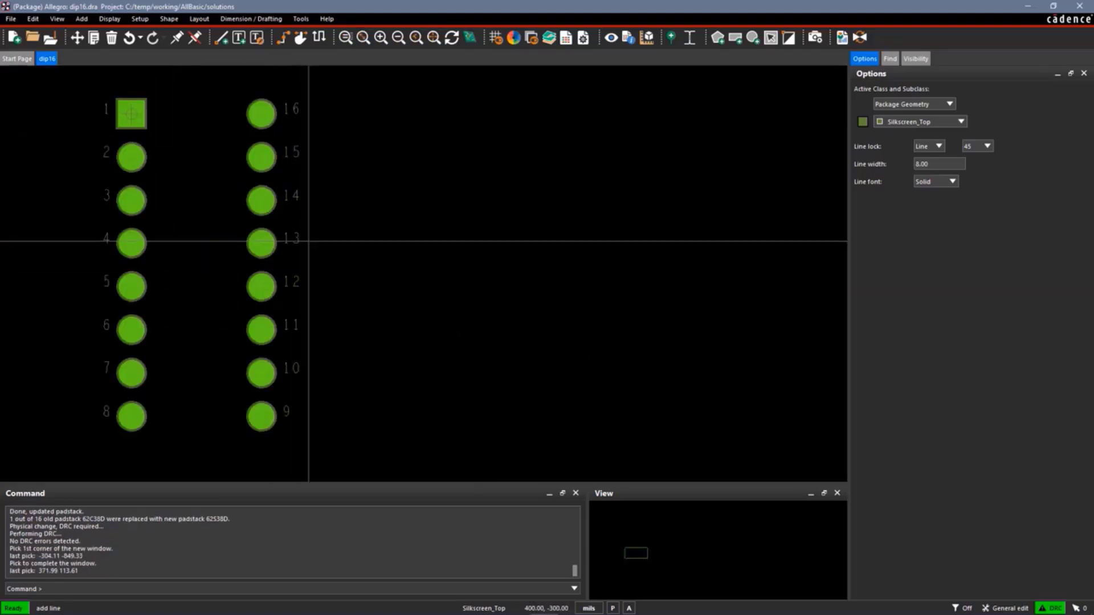
key(Right)
key(Left)
key(Left)
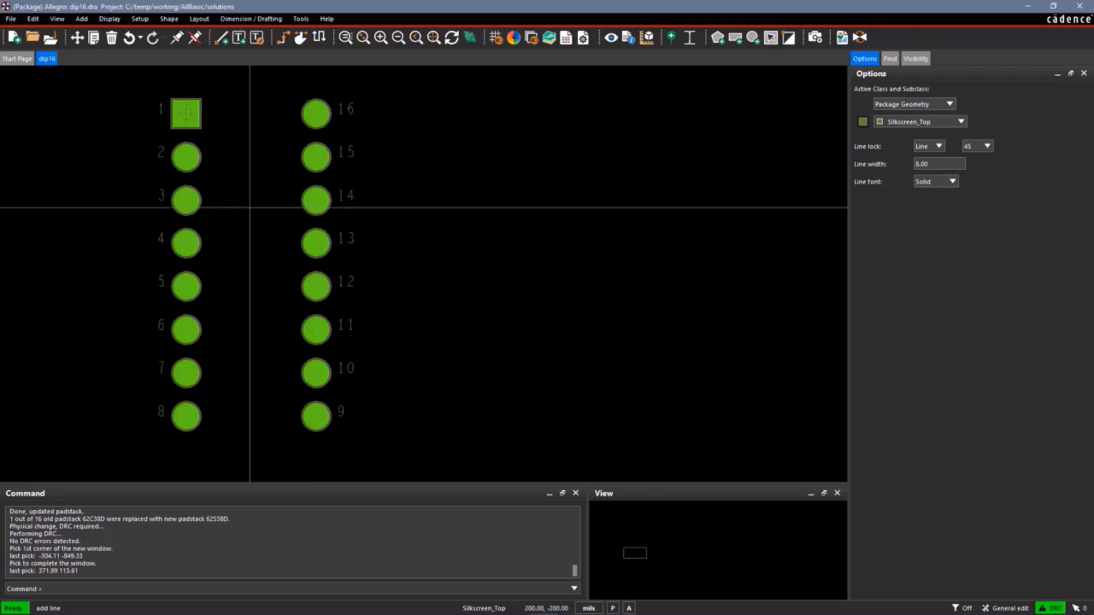
click(231, 114)
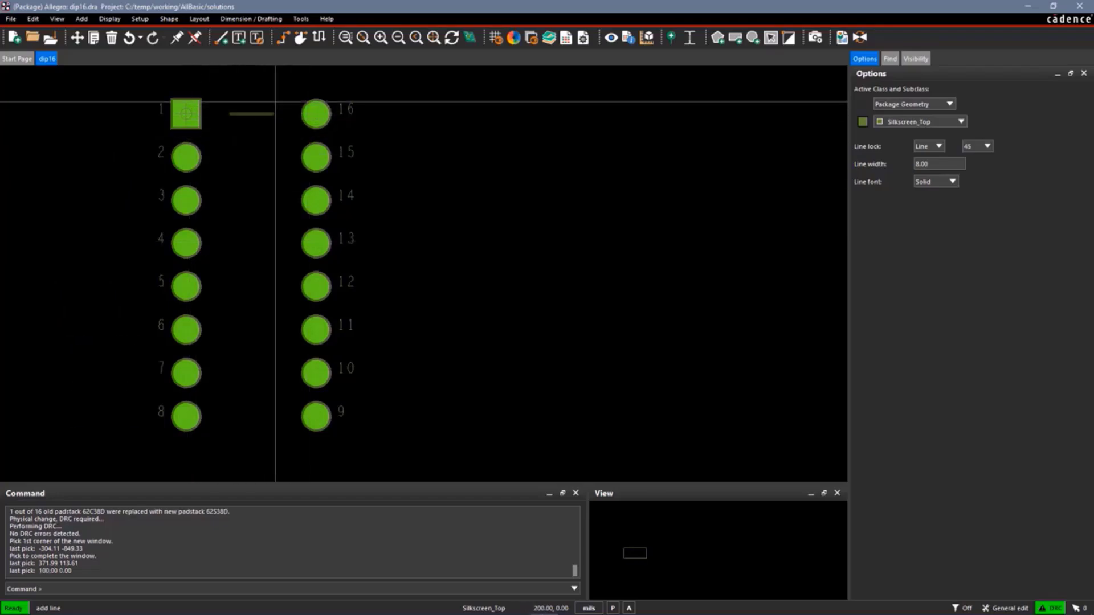
right_click(263, 128)
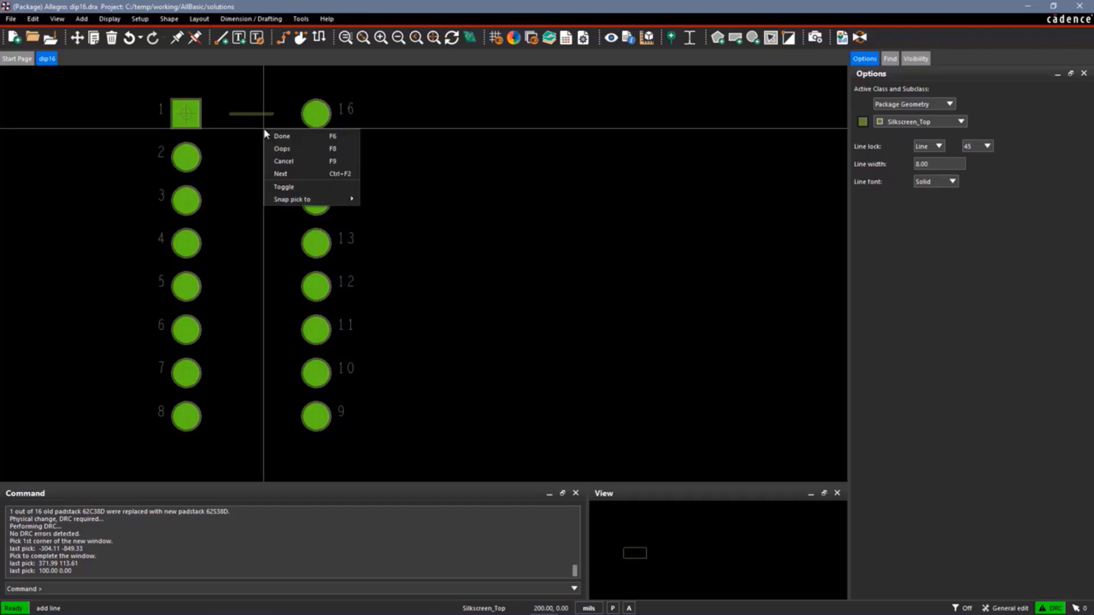
click(283, 161)
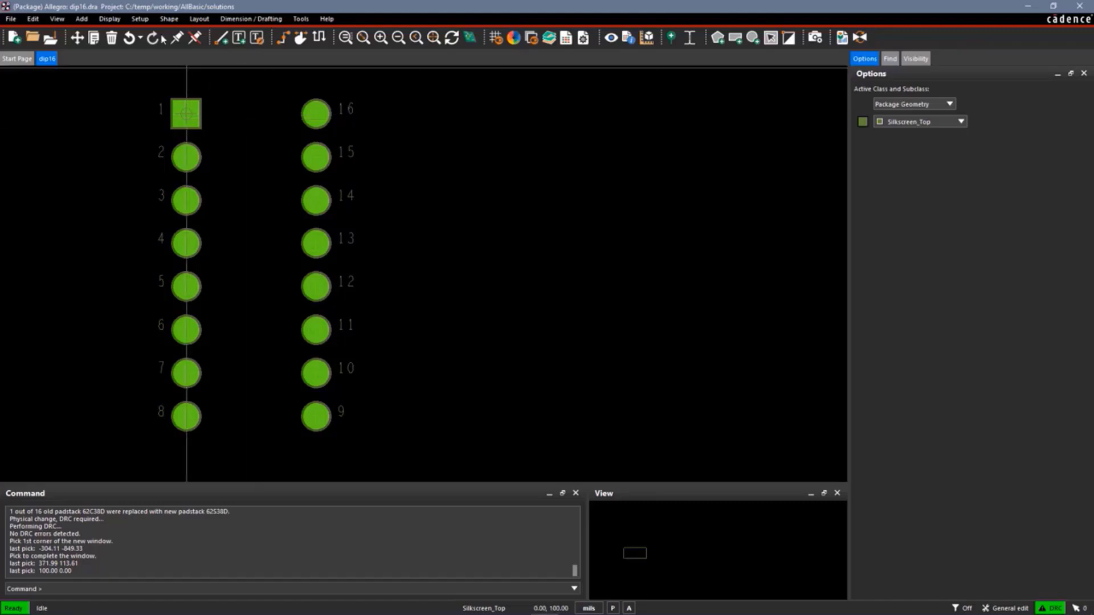
Set the non-etch grid spacing to 25 mils in X and Y and turn the grids on
click(140, 19)
click(151, 59)
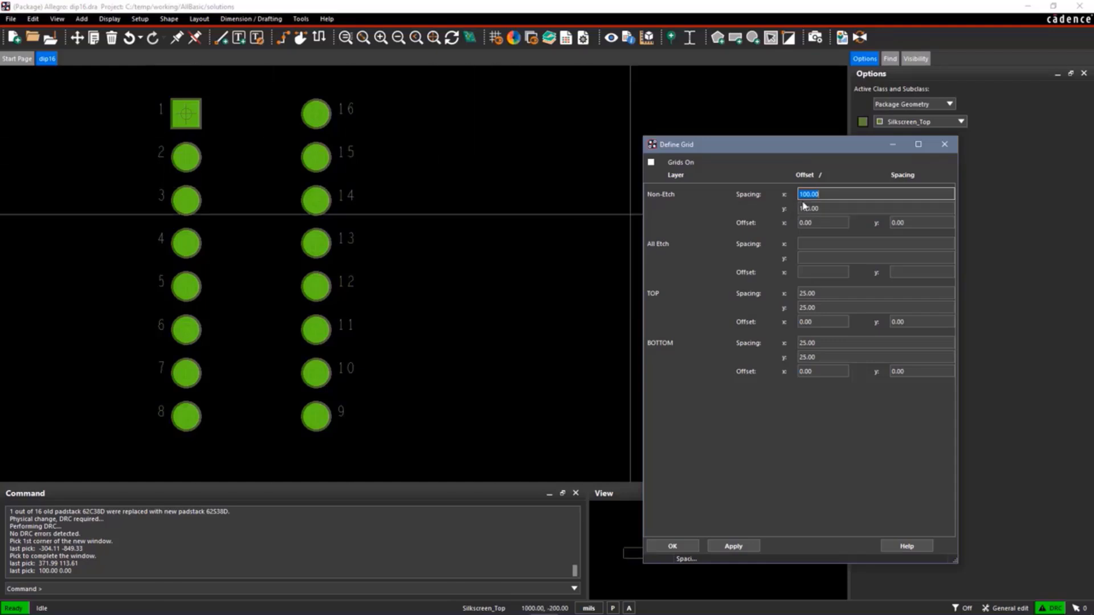
text(25)
key(Tab)
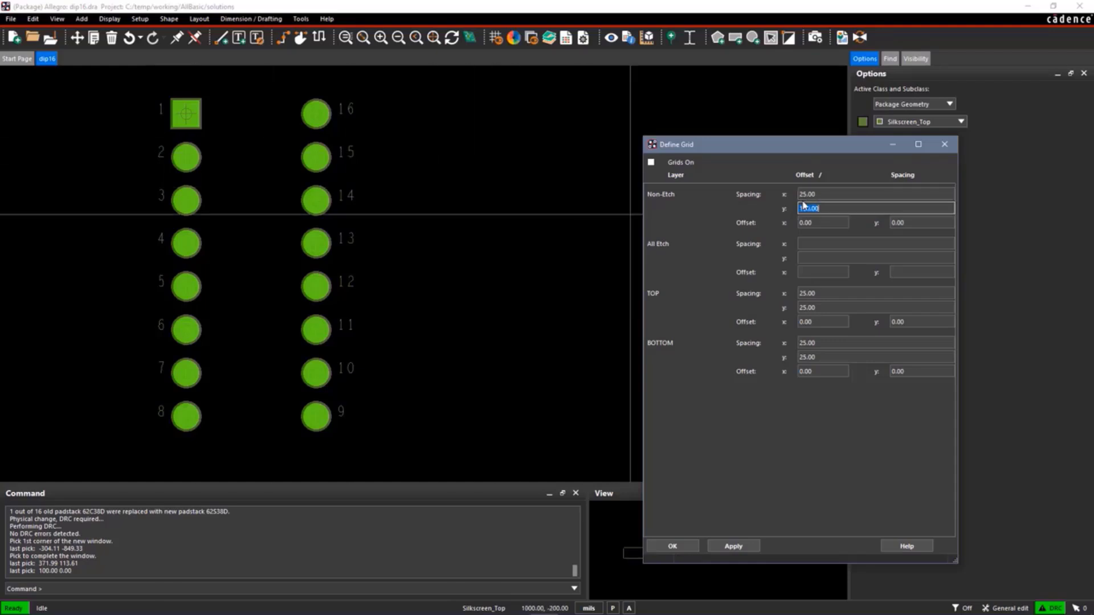
text(25)
key(Tab)
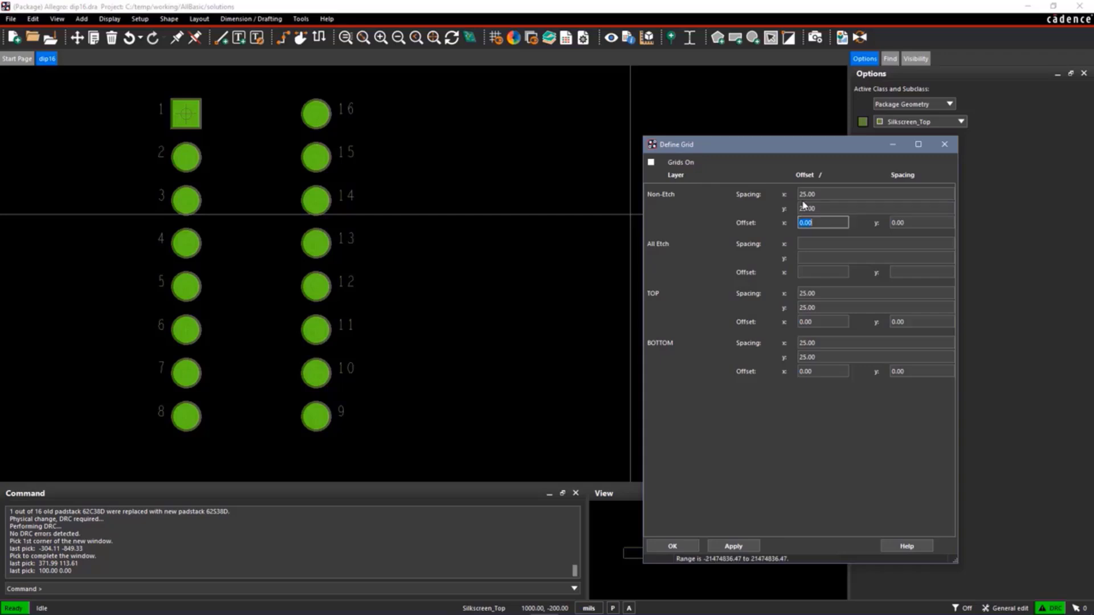
click(651, 162)
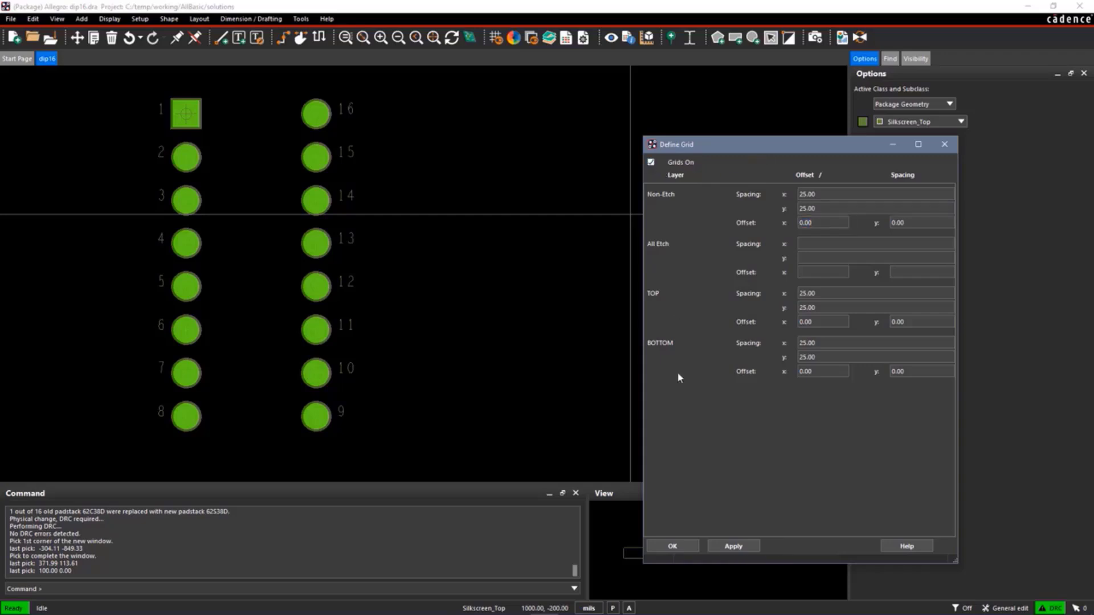
click(672, 547)
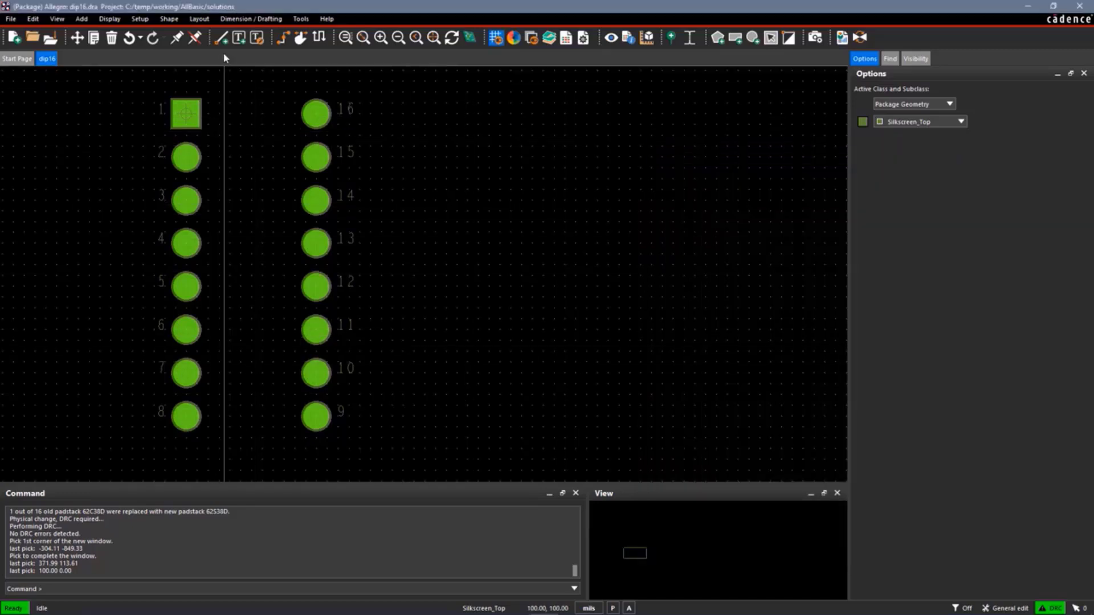
Draw a closed rectangular Silkscreen_Top outline between the pin columns with corners at (50, 0), (50, -700), (250, -700) and (250, 0)
click(221, 39)
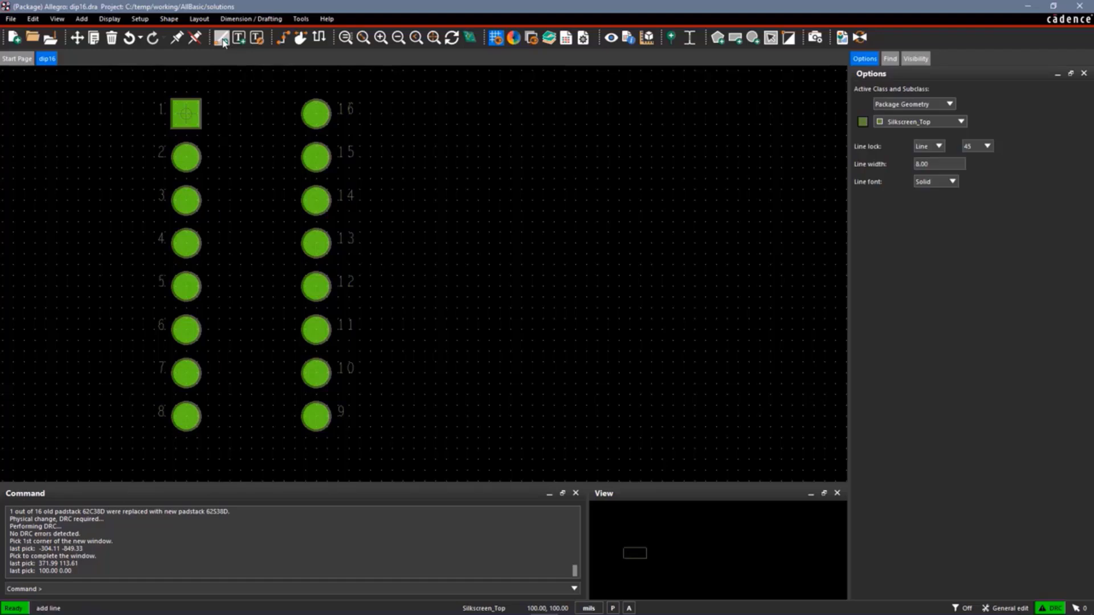
click(208, 114)
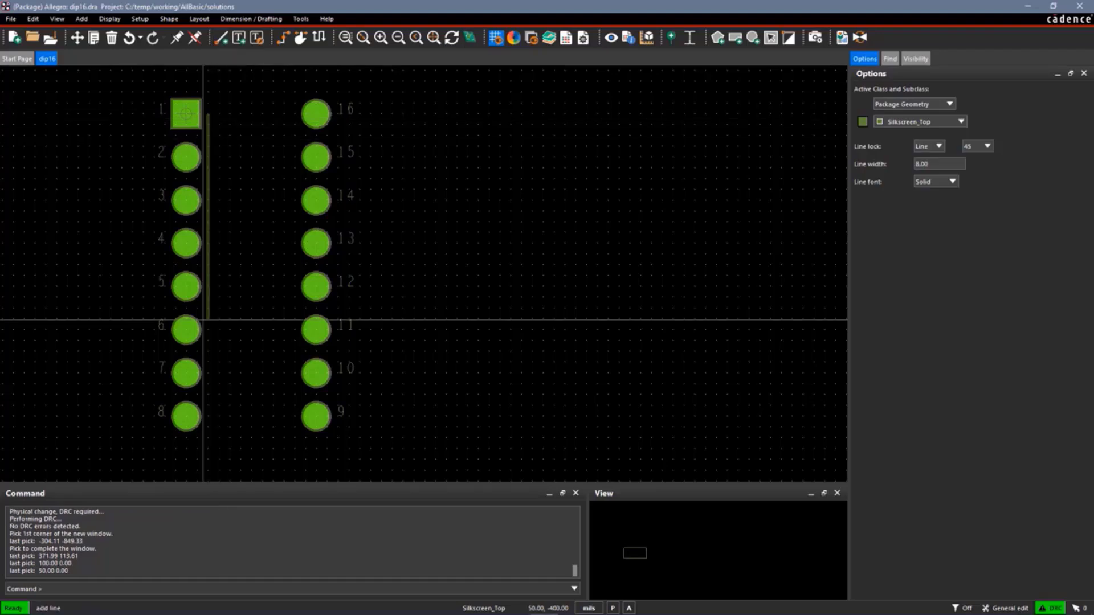
click(208, 417)
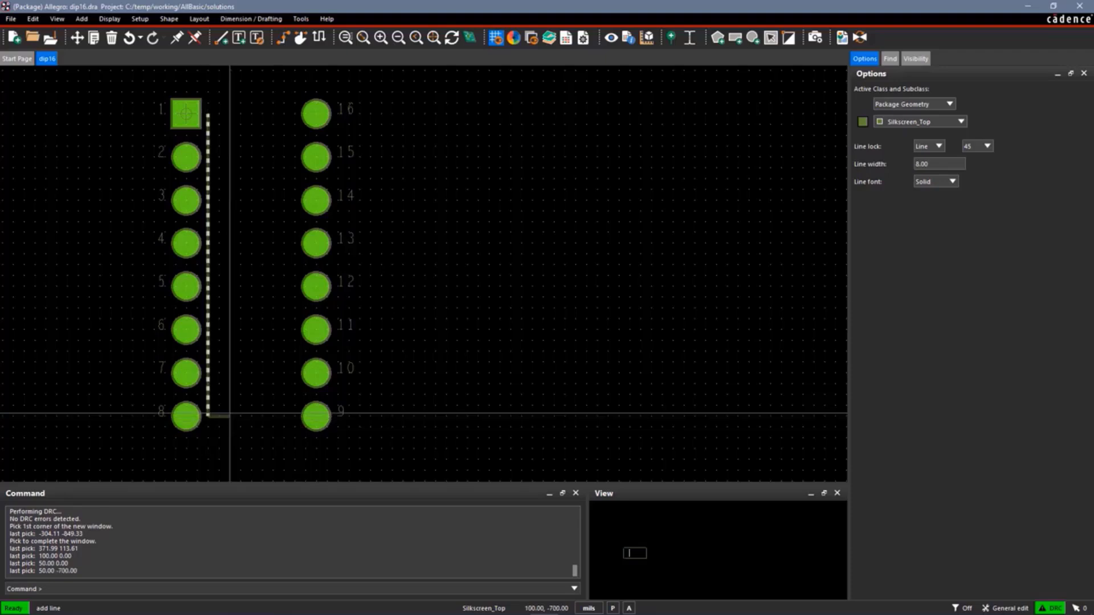
click(292, 417)
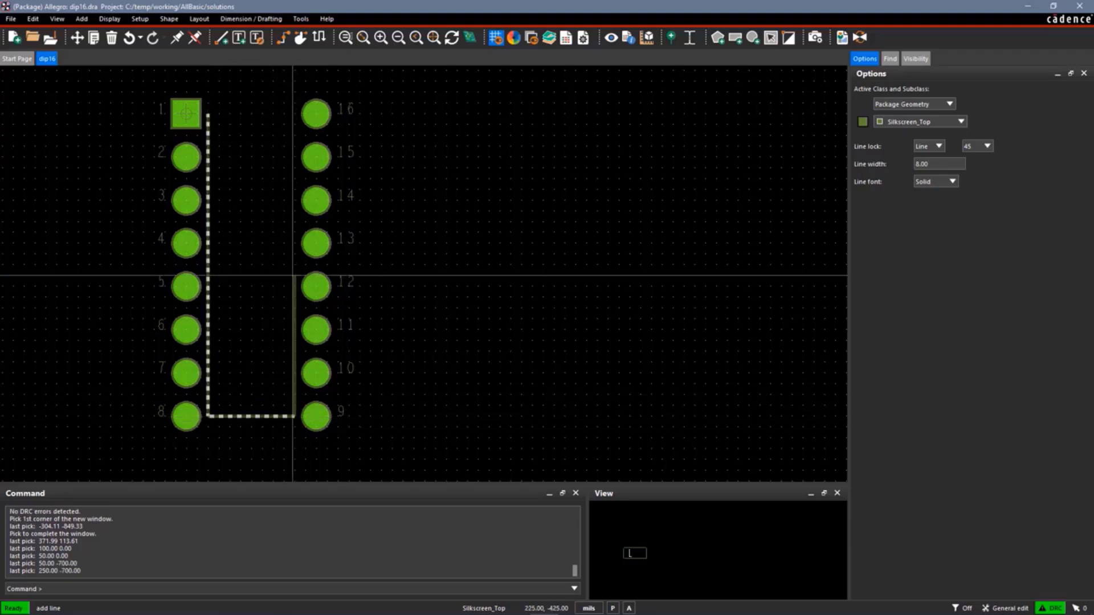
click(294, 114)
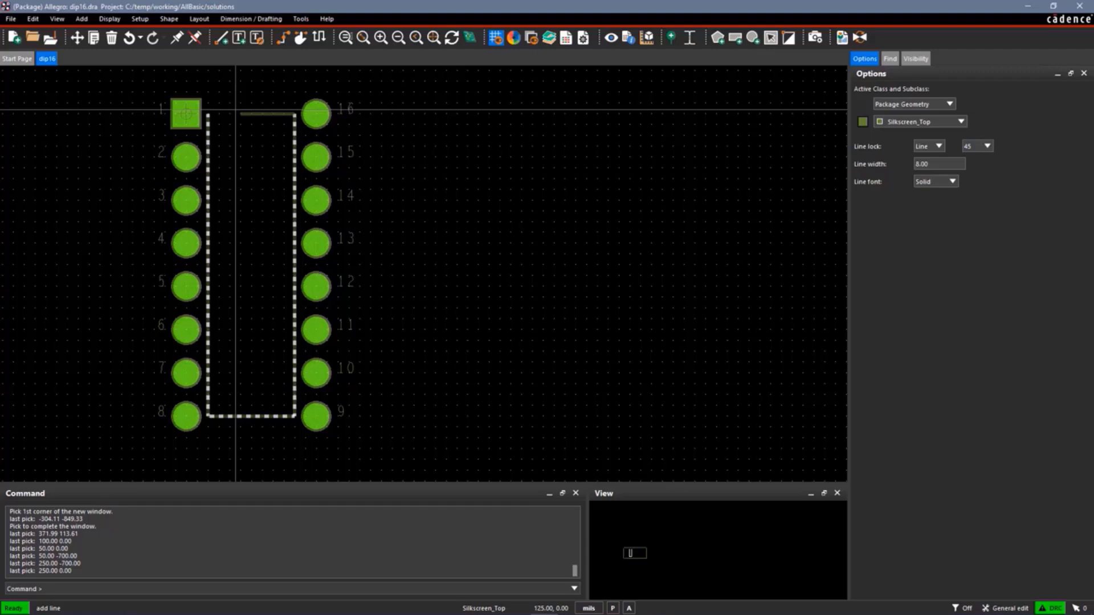
click(208, 114)
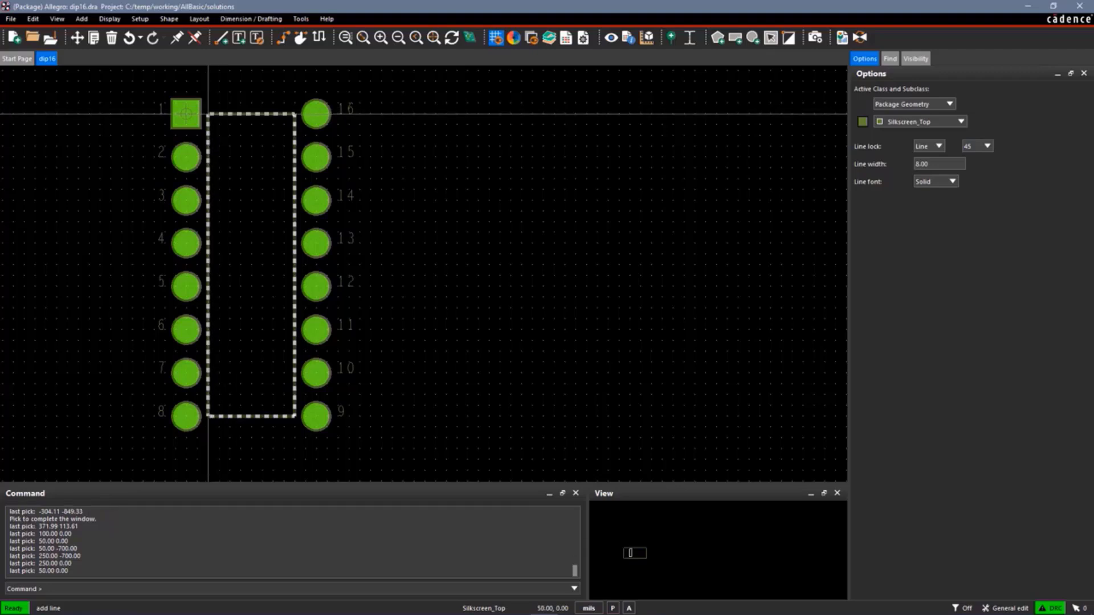
right_click(208, 114)
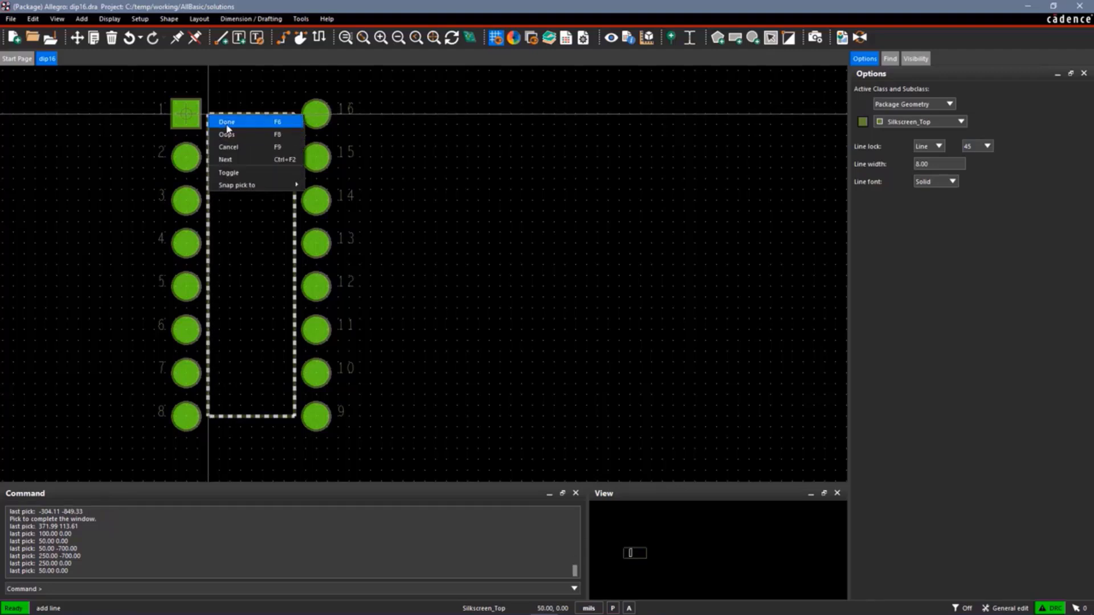
click(226, 125)
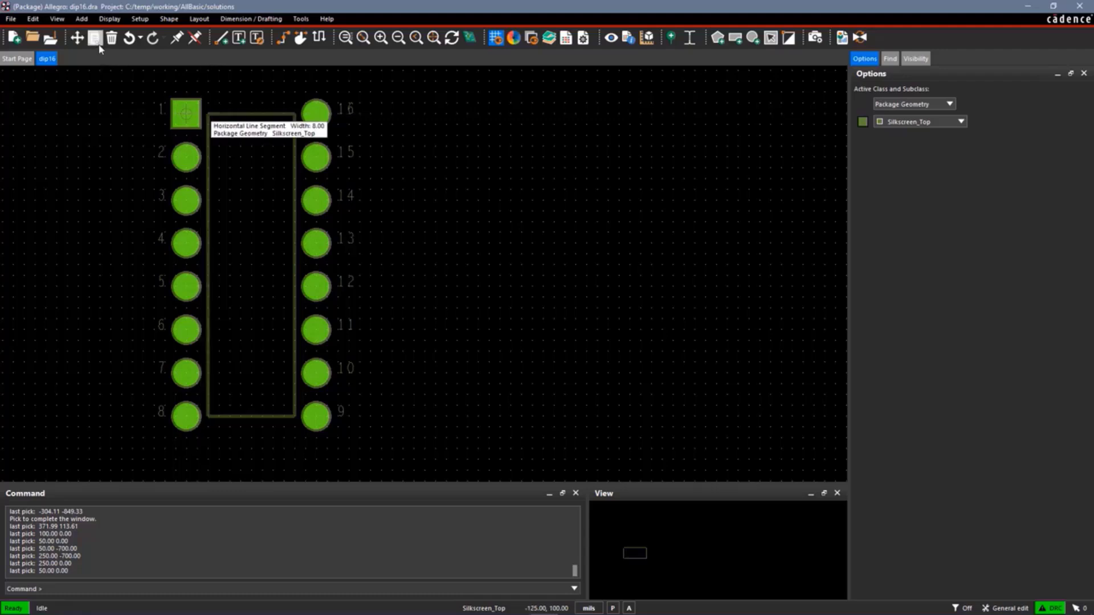
Add a semicircular notch arc with a 25 mil radius centred at (150, 0), running below the outline's top line from (125, 0) to (175, 0)
click(82, 19)
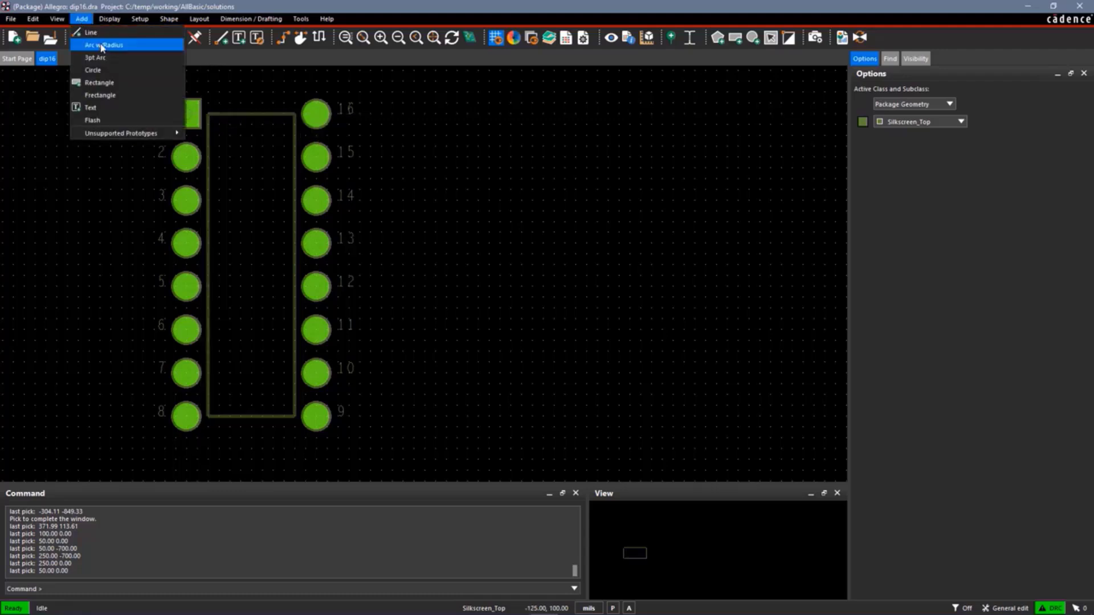
click(100, 46)
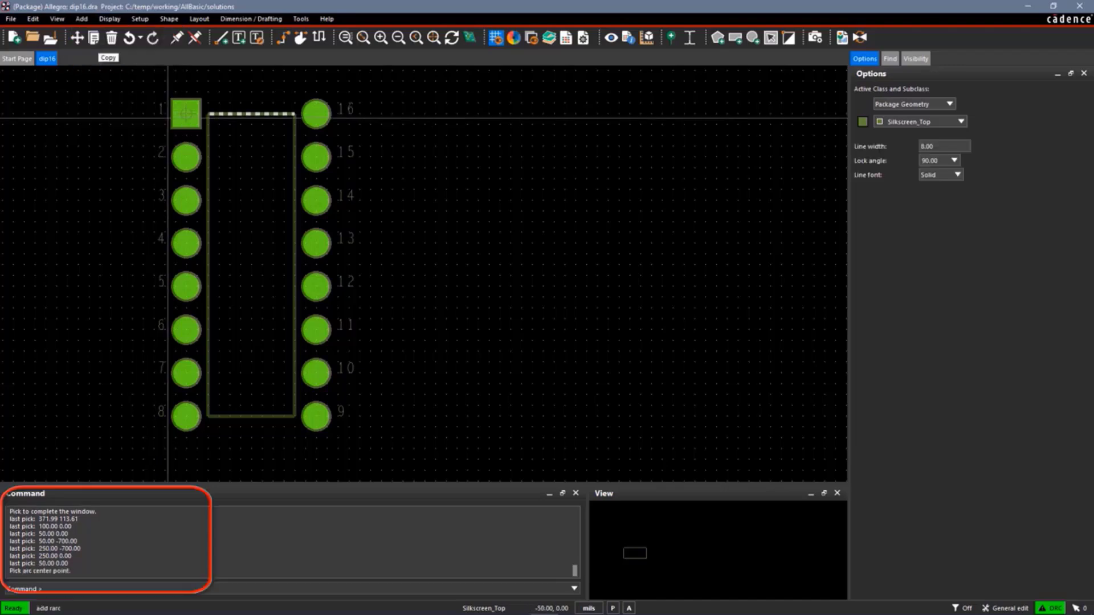
click(252, 113)
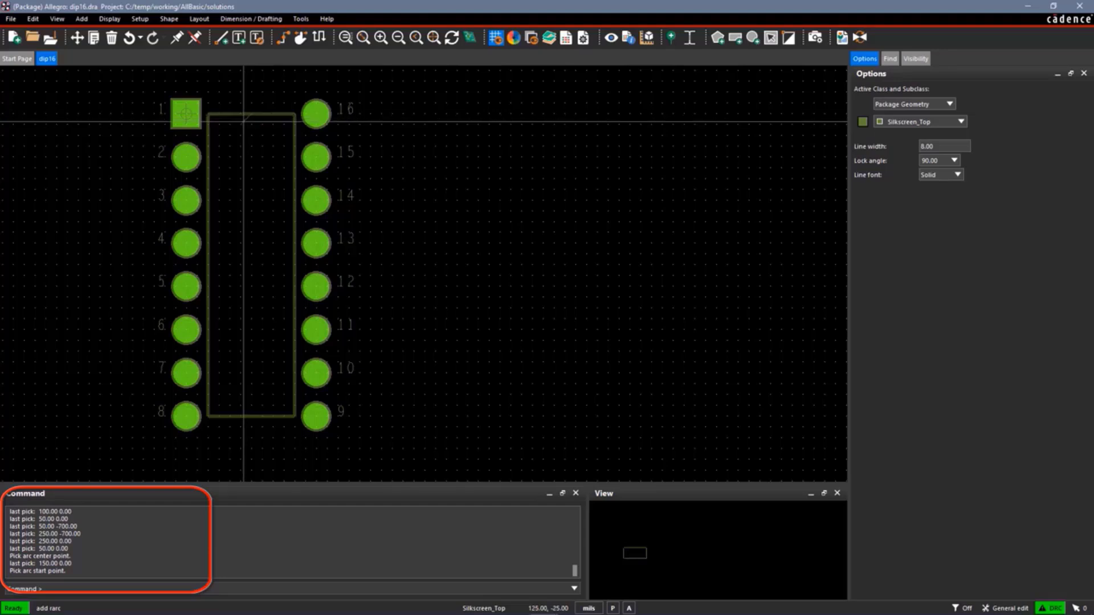
click(241, 116)
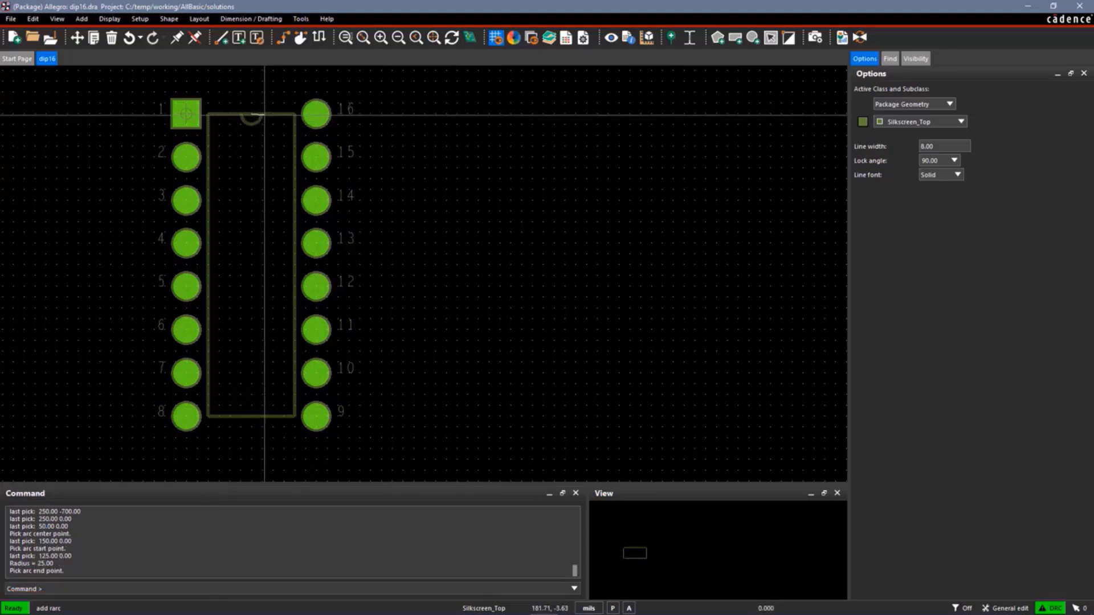
click(263, 115)
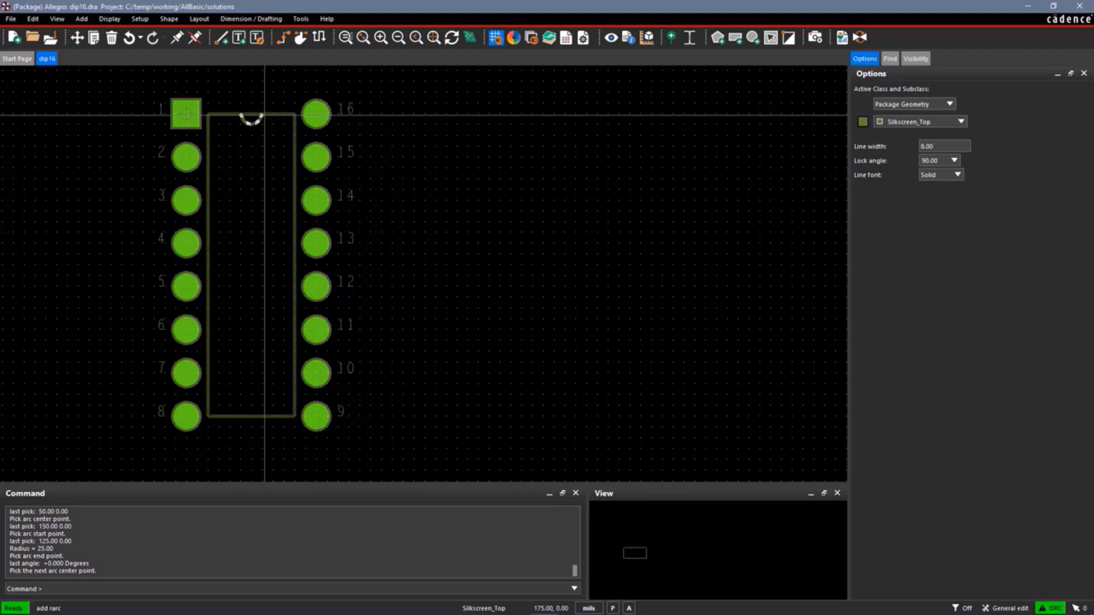
right_click(264, 114)
click(275, 123)
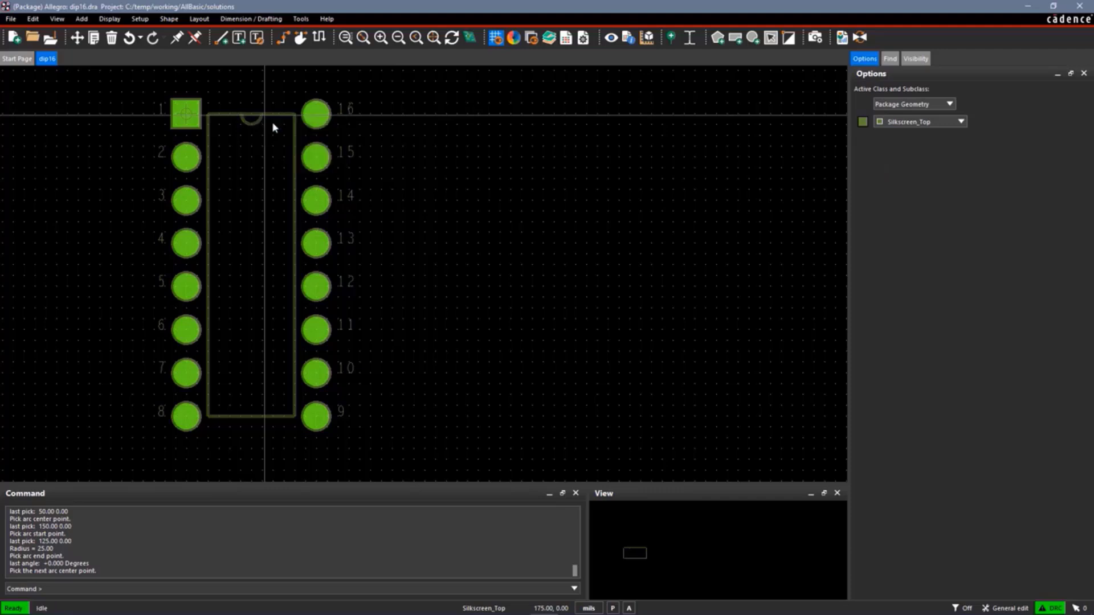
Start the Delete command and limit its find filter to Other segs only
click(345, 37)
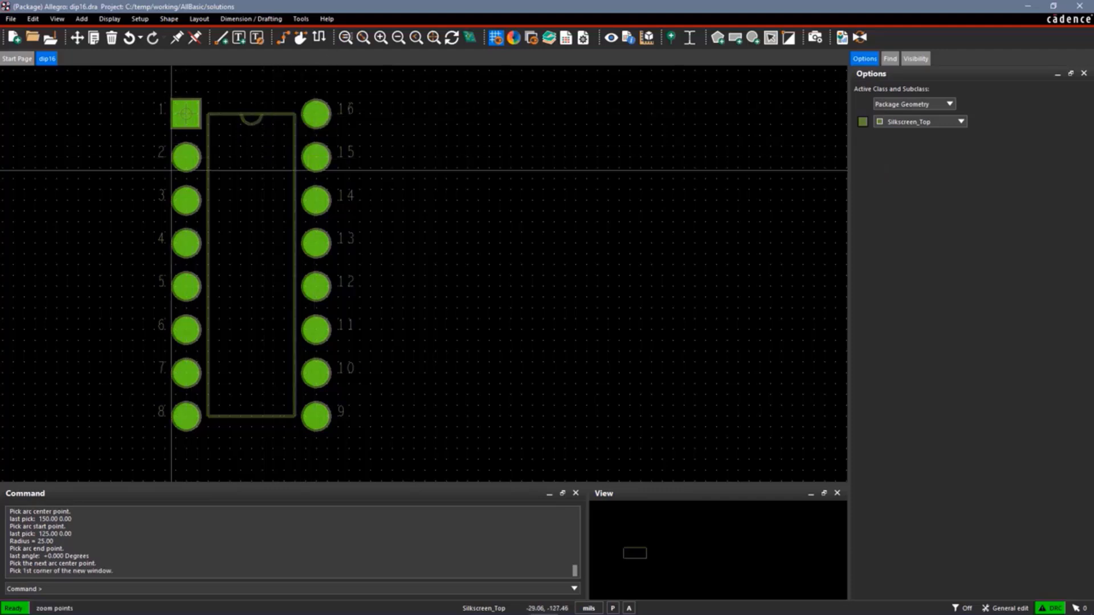
click(143, 188)
click(374, 74)
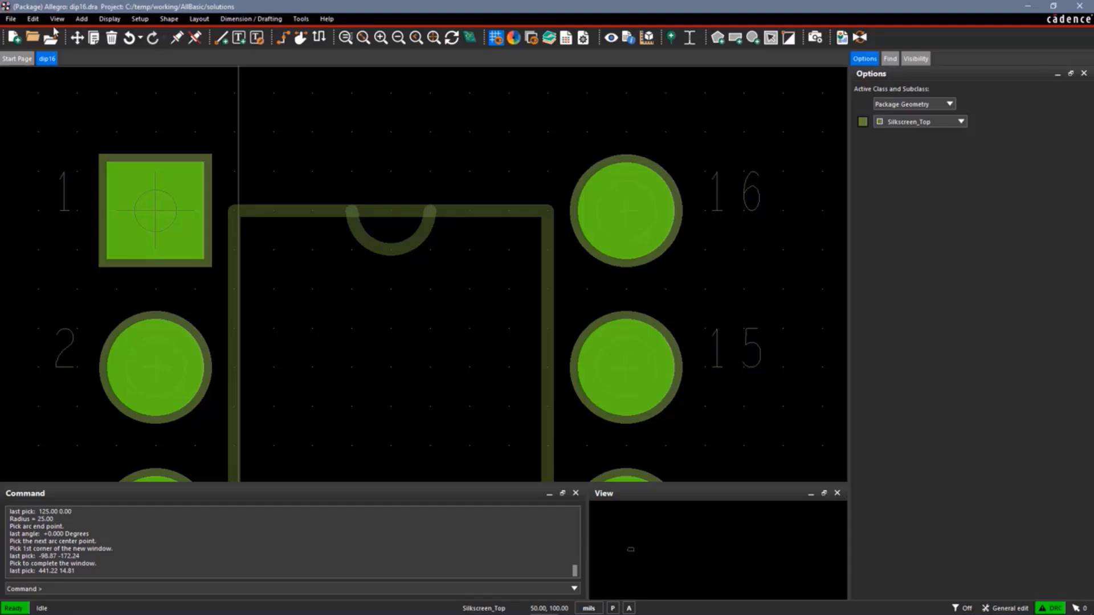
click(33, 19)
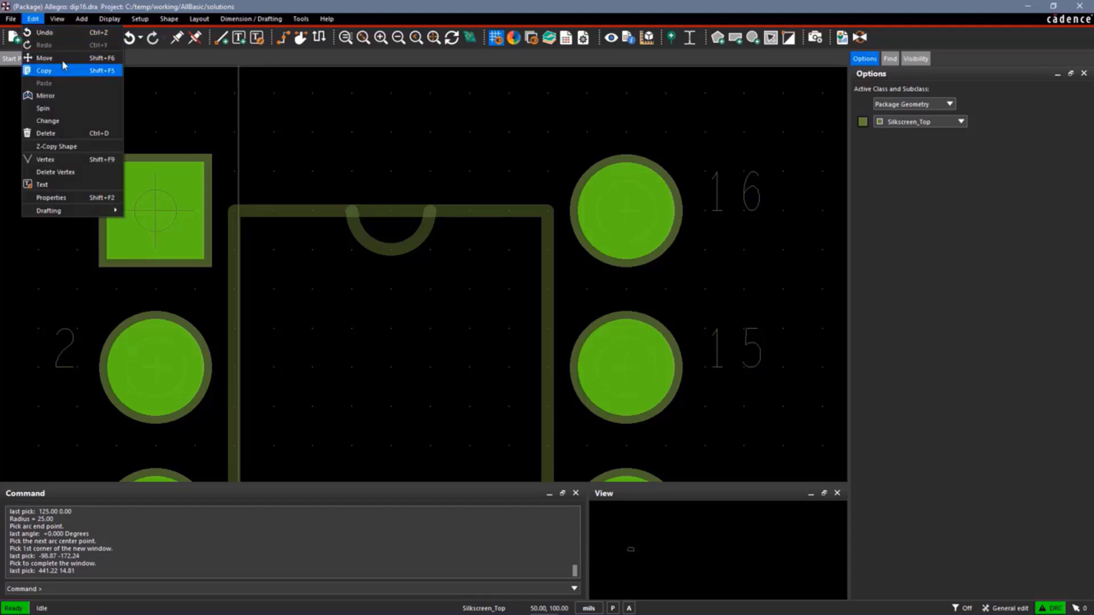
click(46, 133)
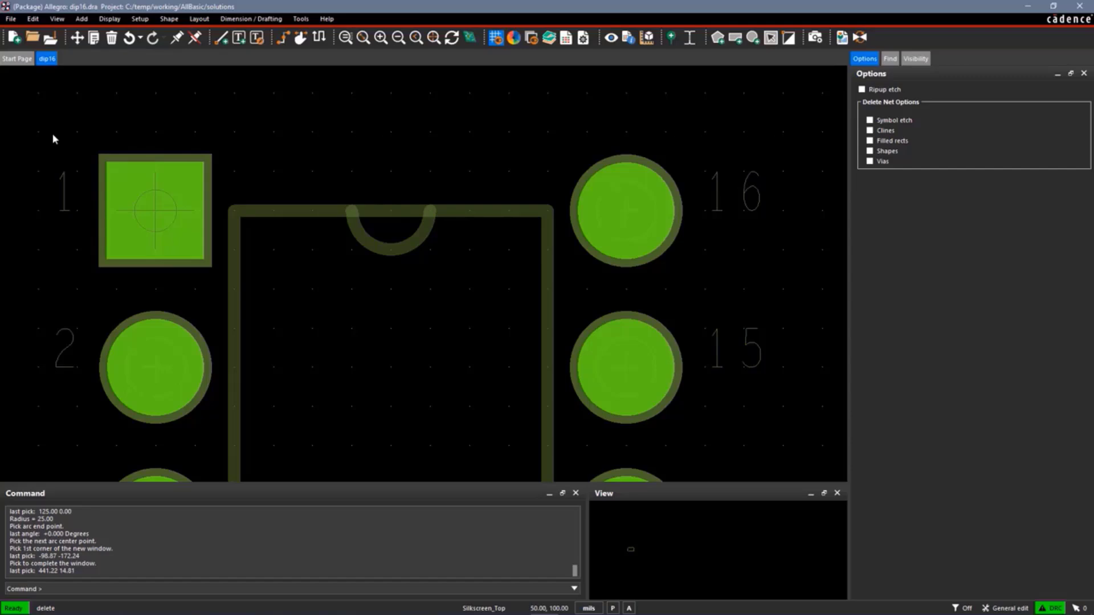
click(891, 60)
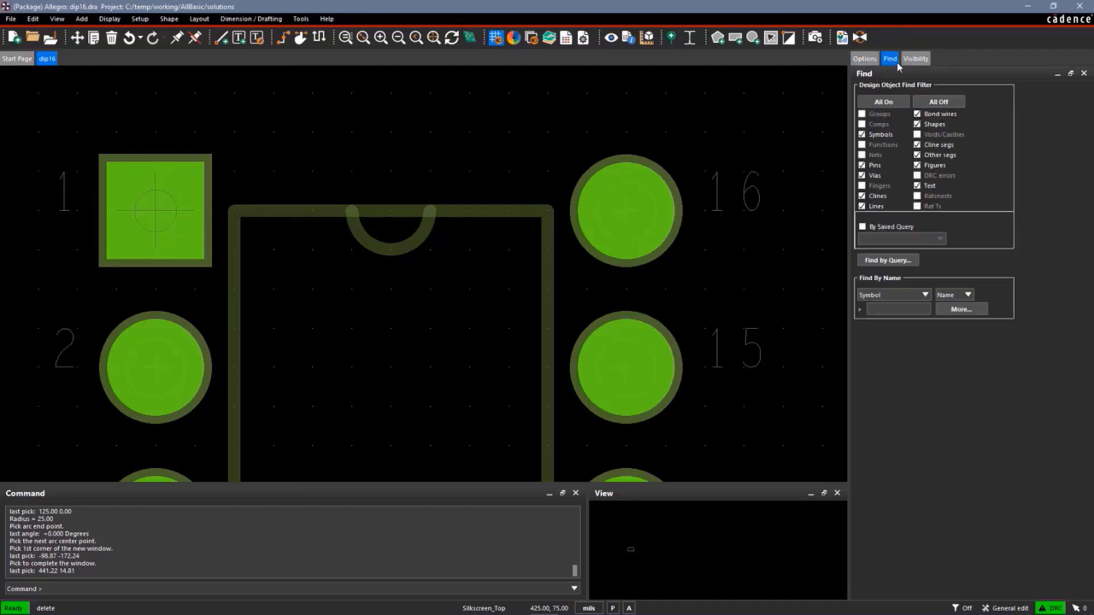
click(939, 102)
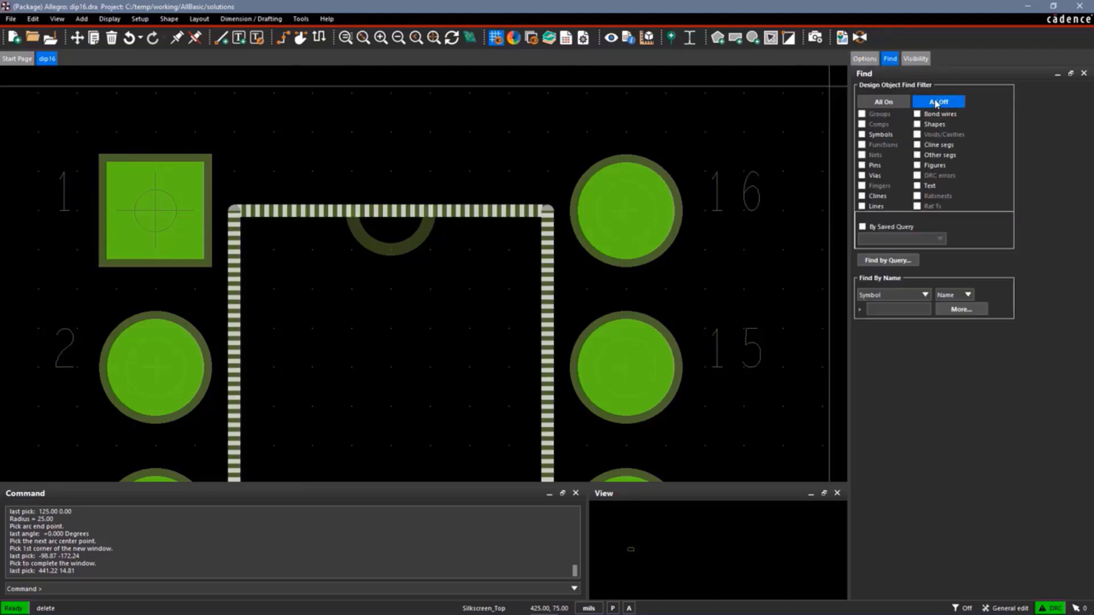
click(917, 155)
Cut the outline's top line between (125, 0) and (175, 0), delete that segment above the notch and finish the command
click(455, 149)
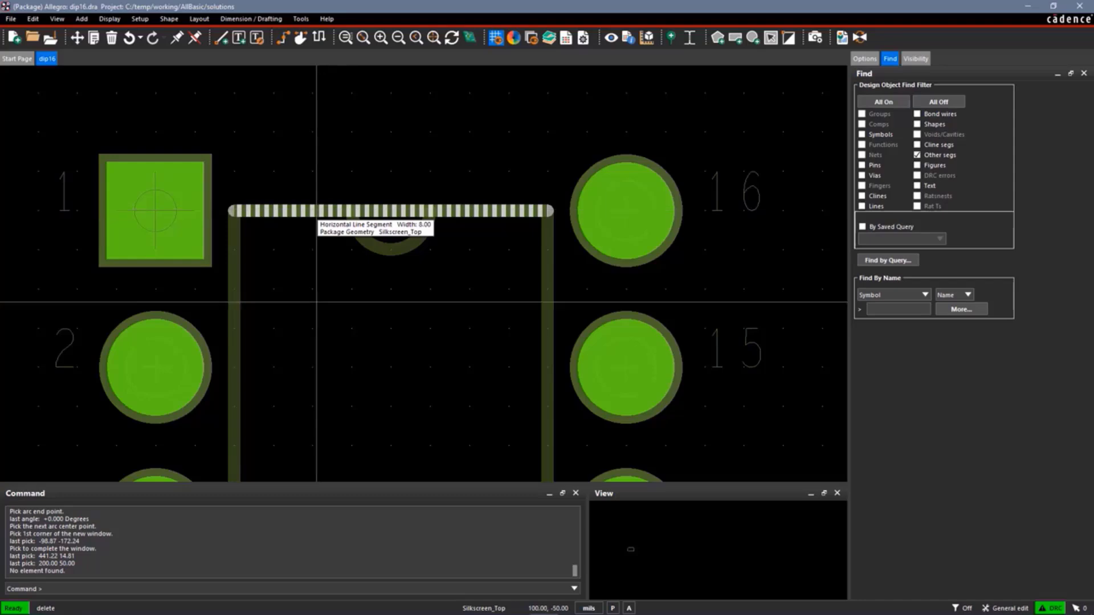
right_click(304, 288)
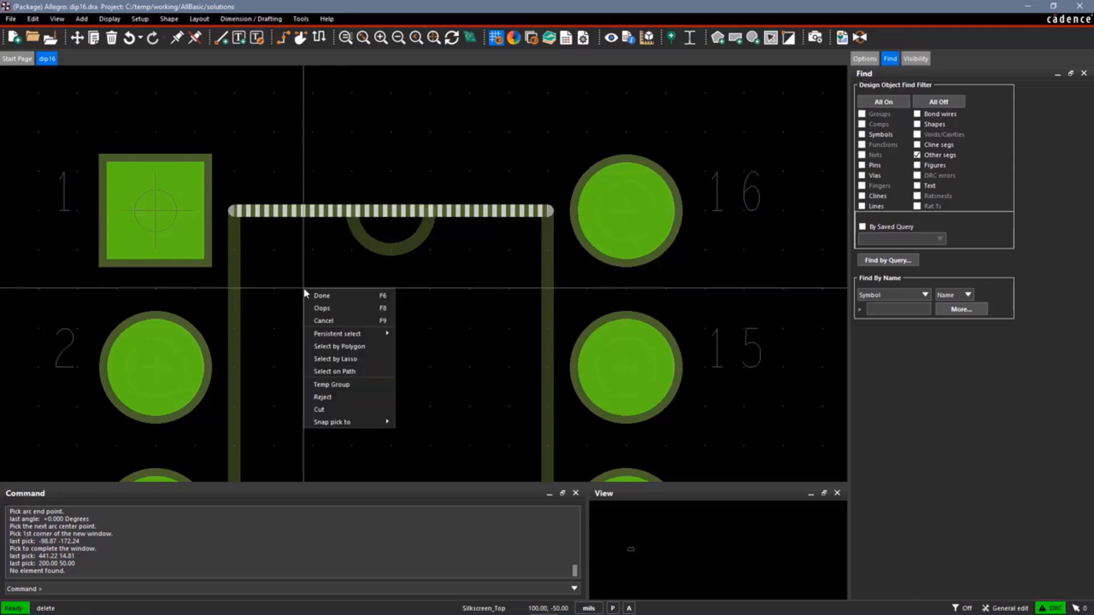
click(330, 410)
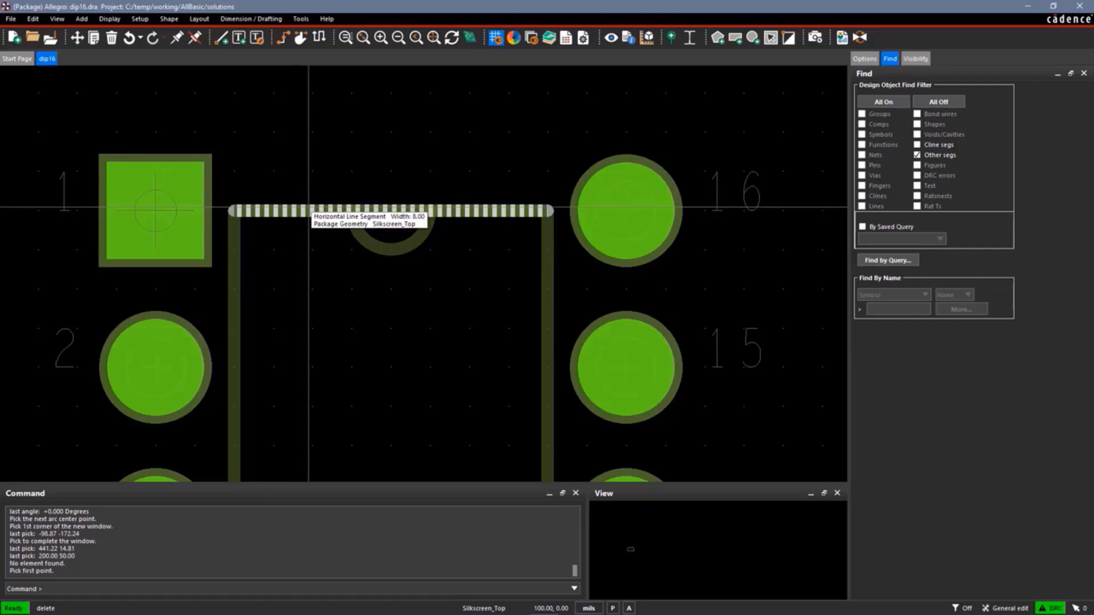
click(341, 211)
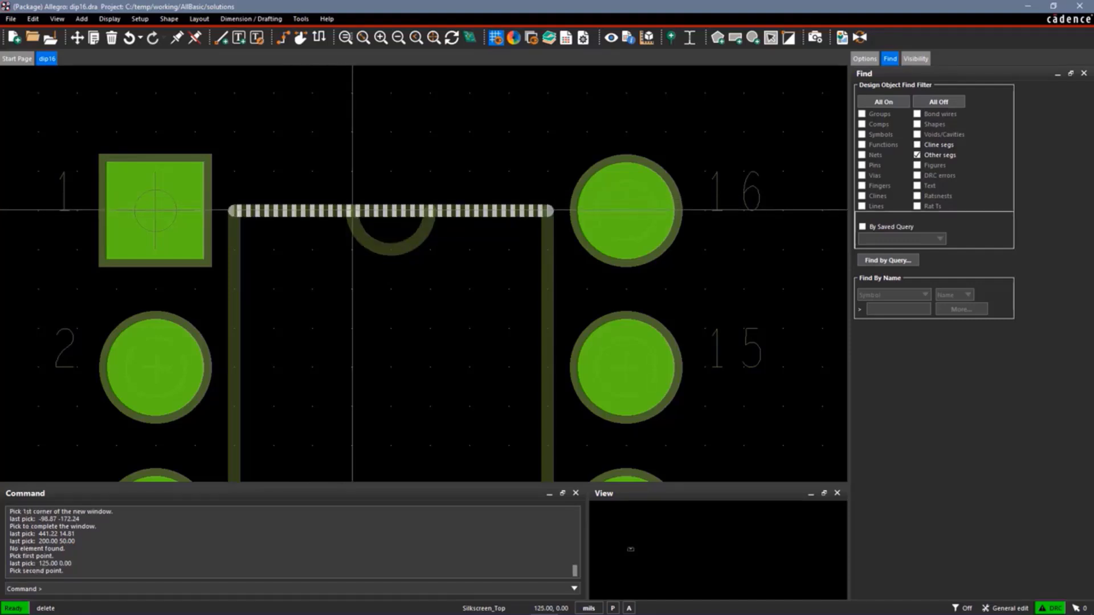
click(431, 211)
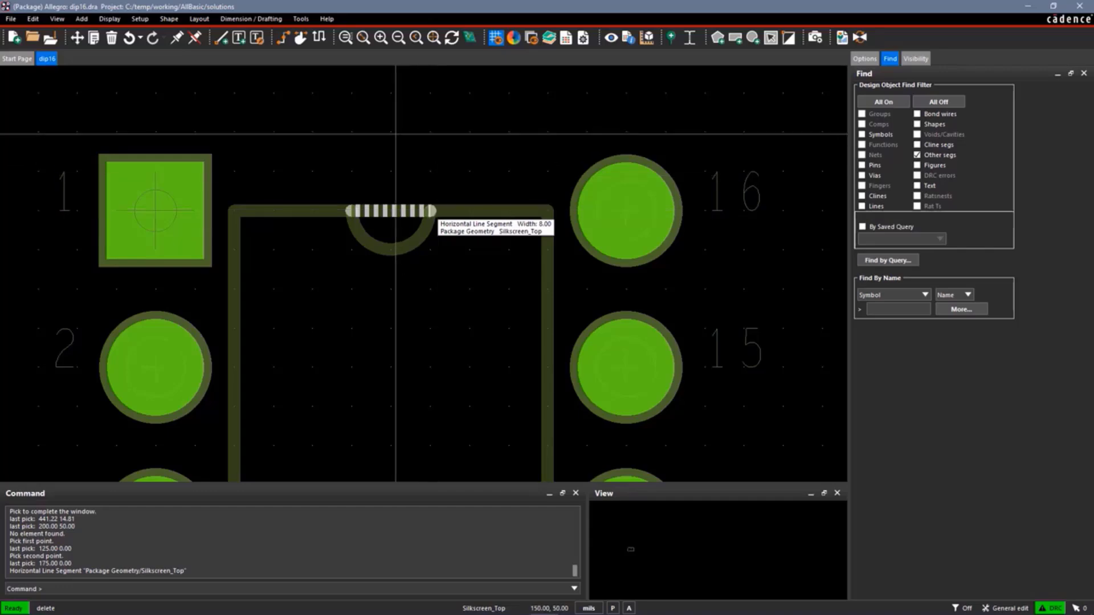
click(396, 136)
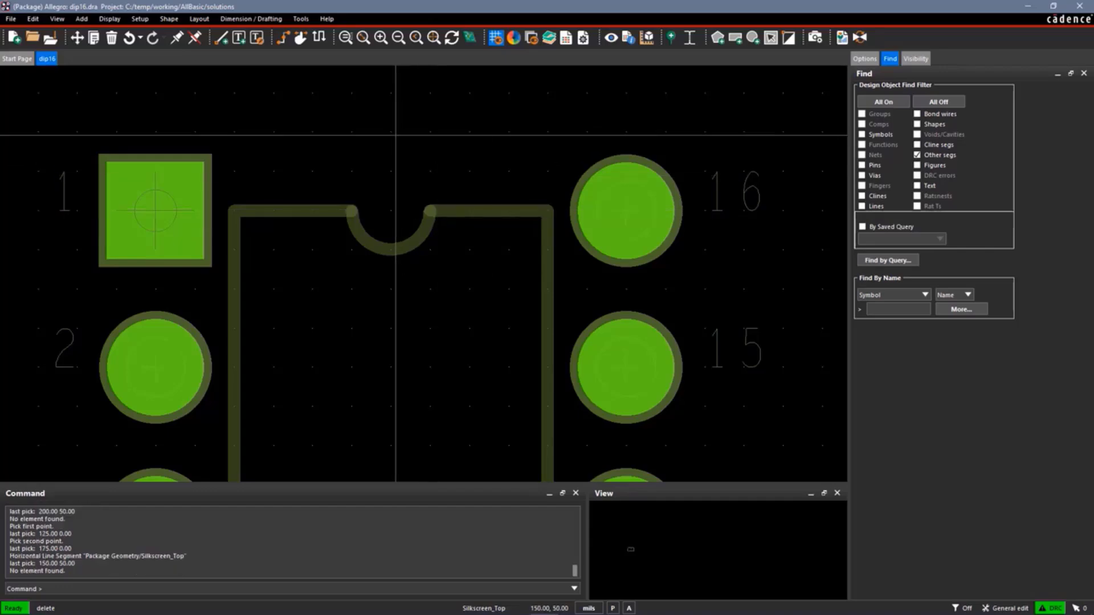
right_click(395, 135)
click(408, 147)
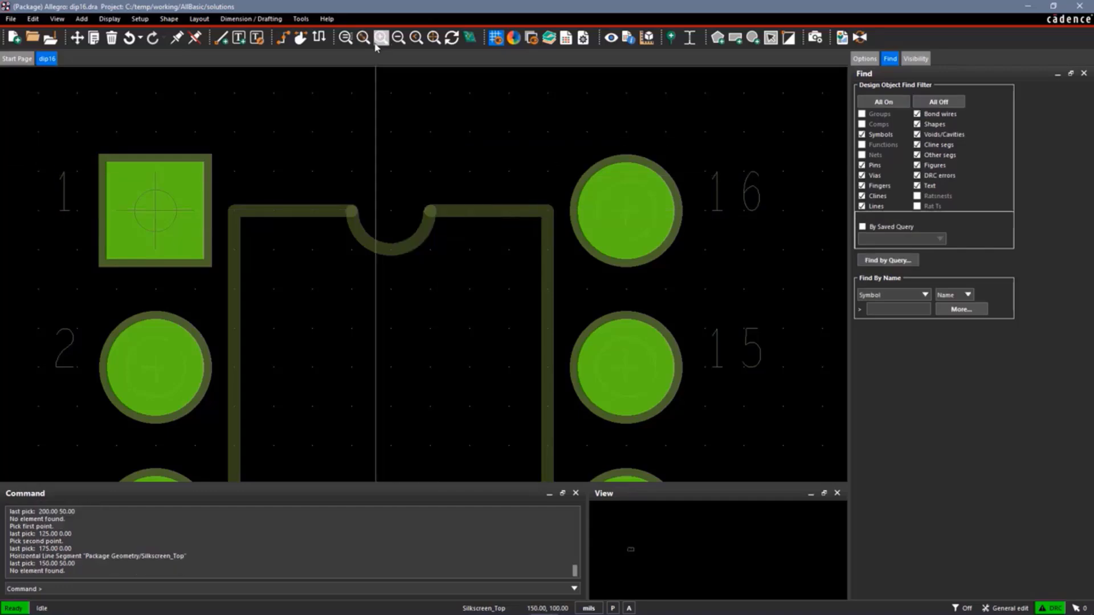
Start adding a line on the Package Geometry subclass Assembly_Top
click(394, 45)
click(394, 45)
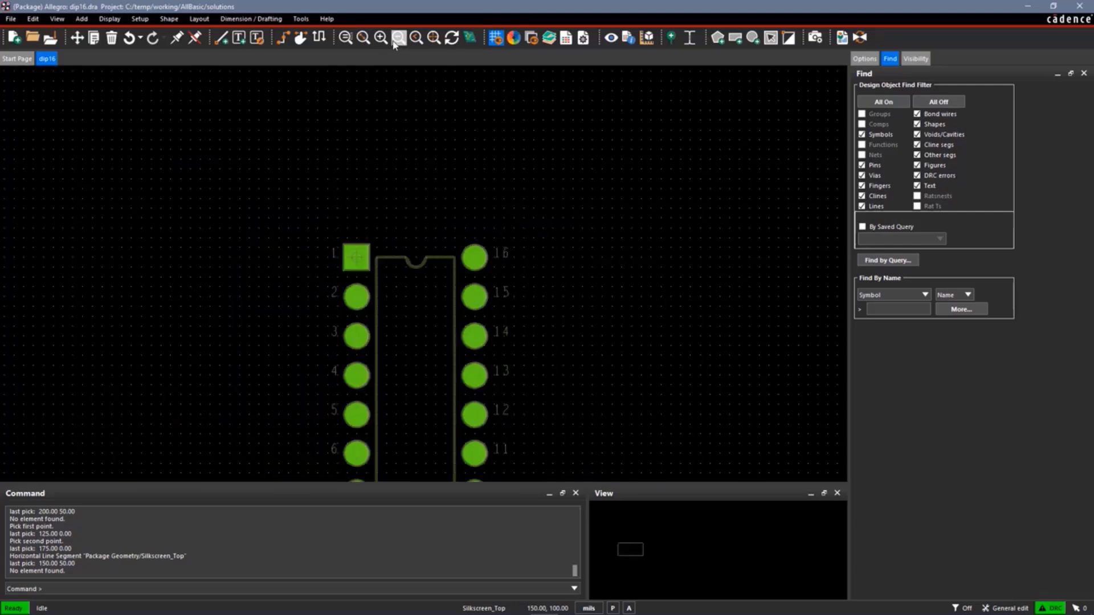
key(Down)
key(Down)
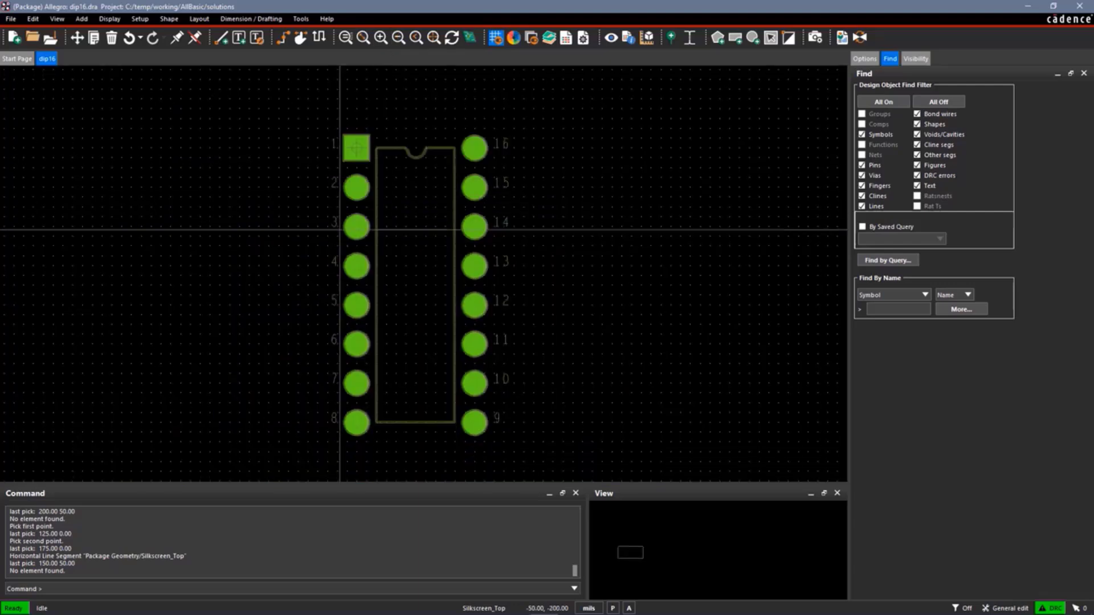
click(81, 19)
click(94, 29)
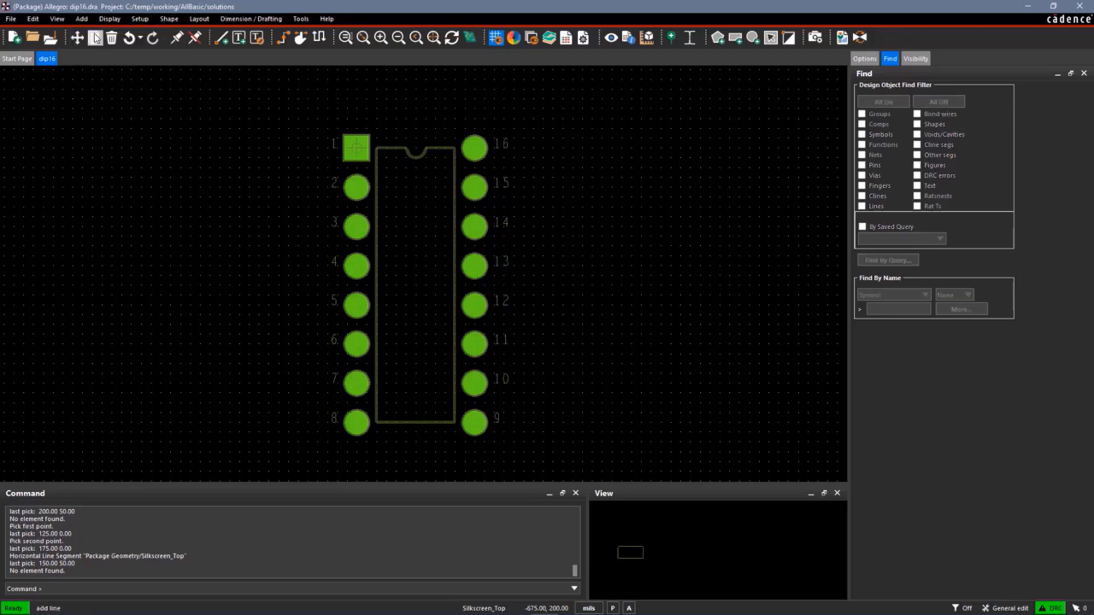
click(864, 58)
click(944, 122)
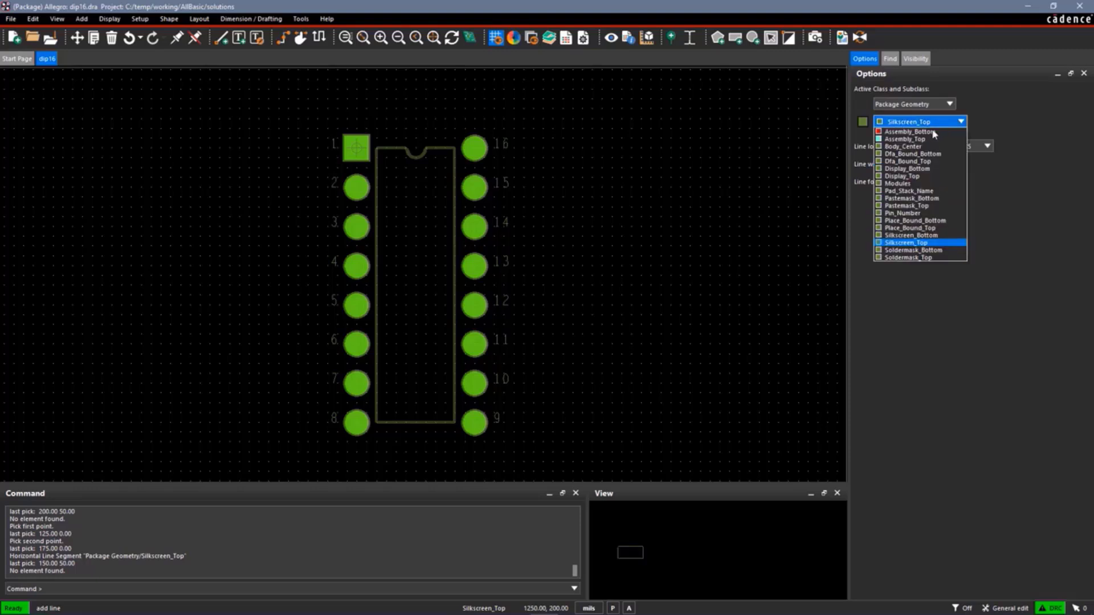
click(933, 140)
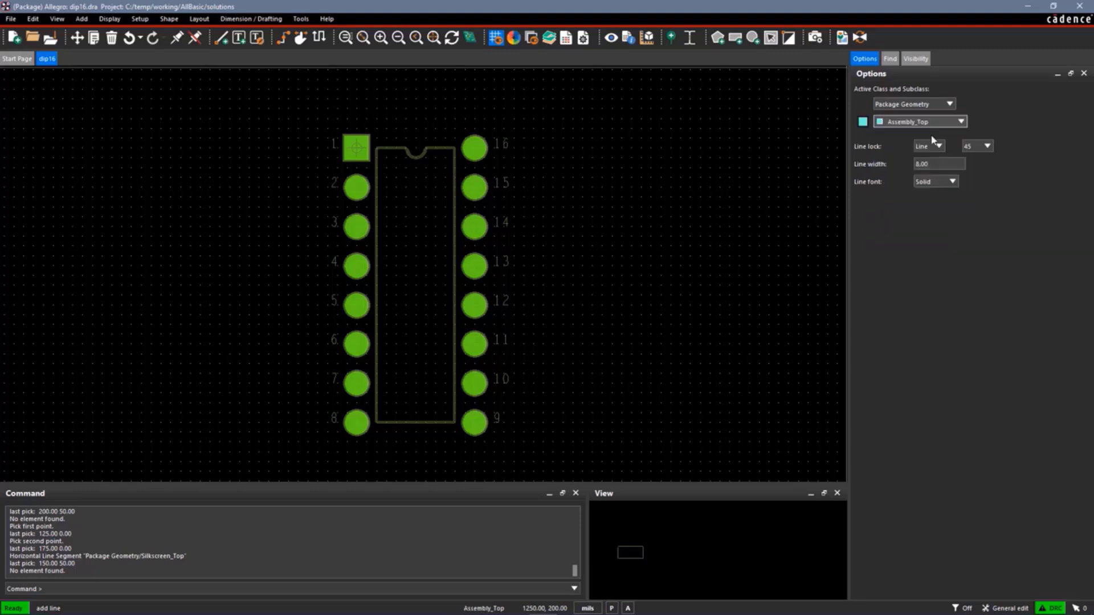
Draw the closed assembly outline through (-25, 75), (-50, 50), (-50, -750), (350, -750) and (350, 75), chamfered at pin 1, and finish the line
click(342, 117)
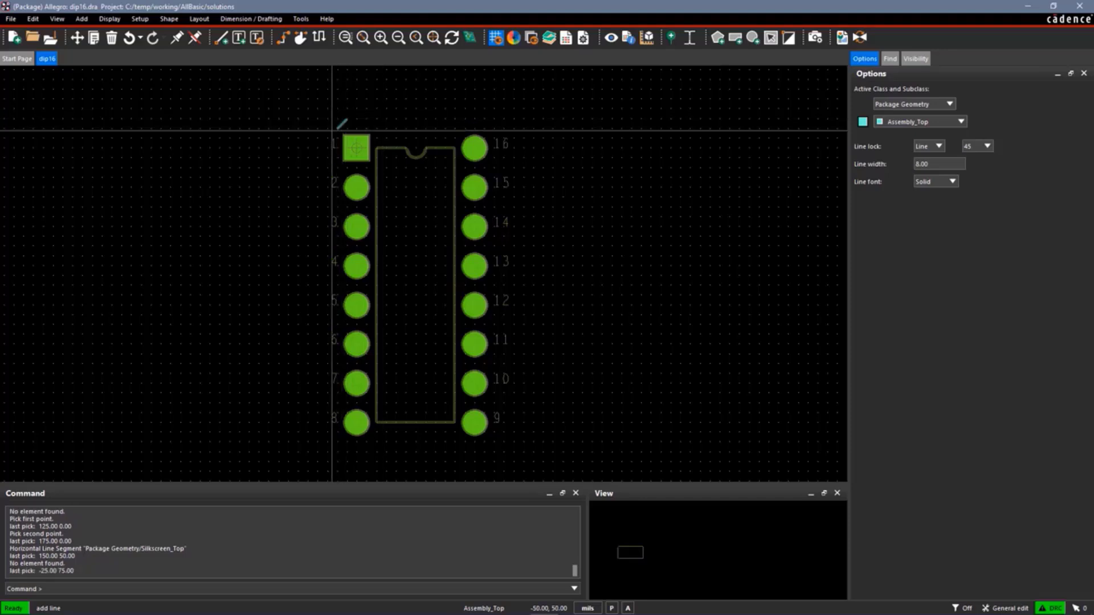
click(336, 129)
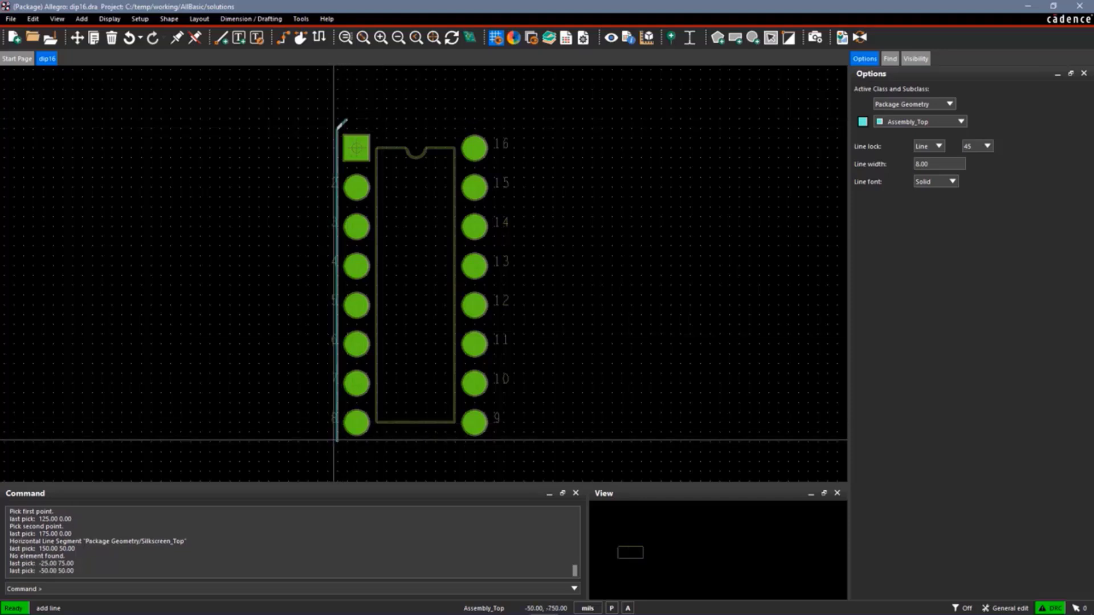
click(336, 440)
click(493, 440)
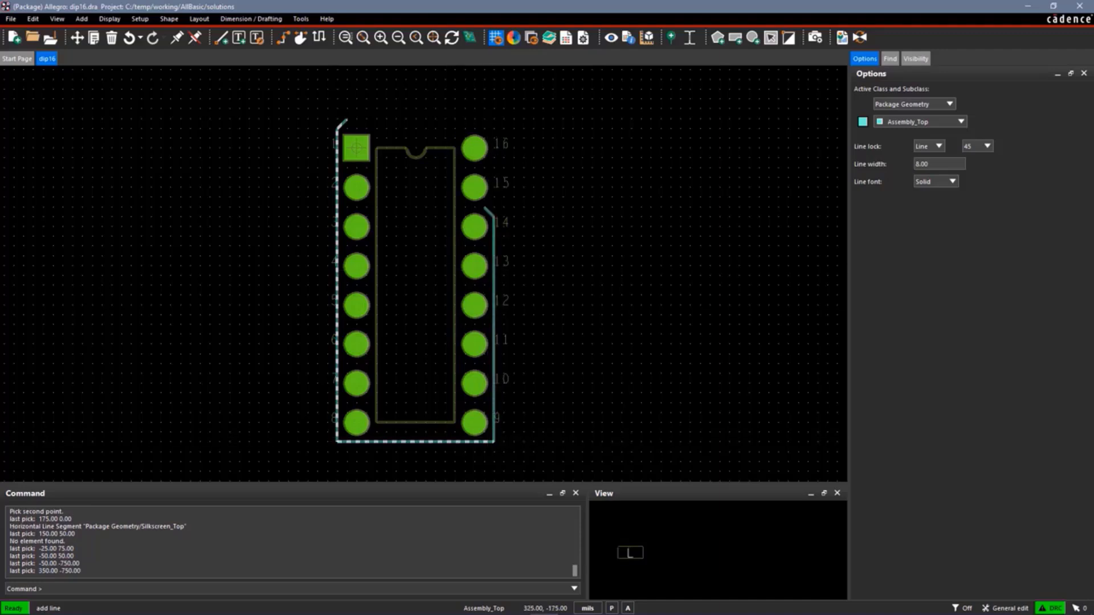
click(493, 121)
click(346, 120)
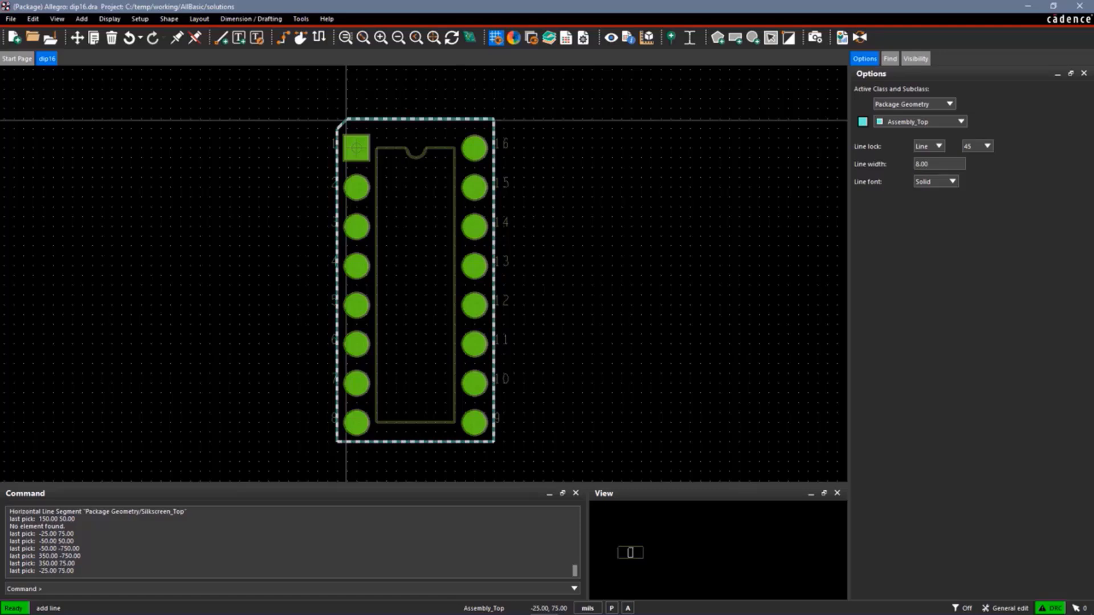
right_click(348, 122)
click(364, 128)
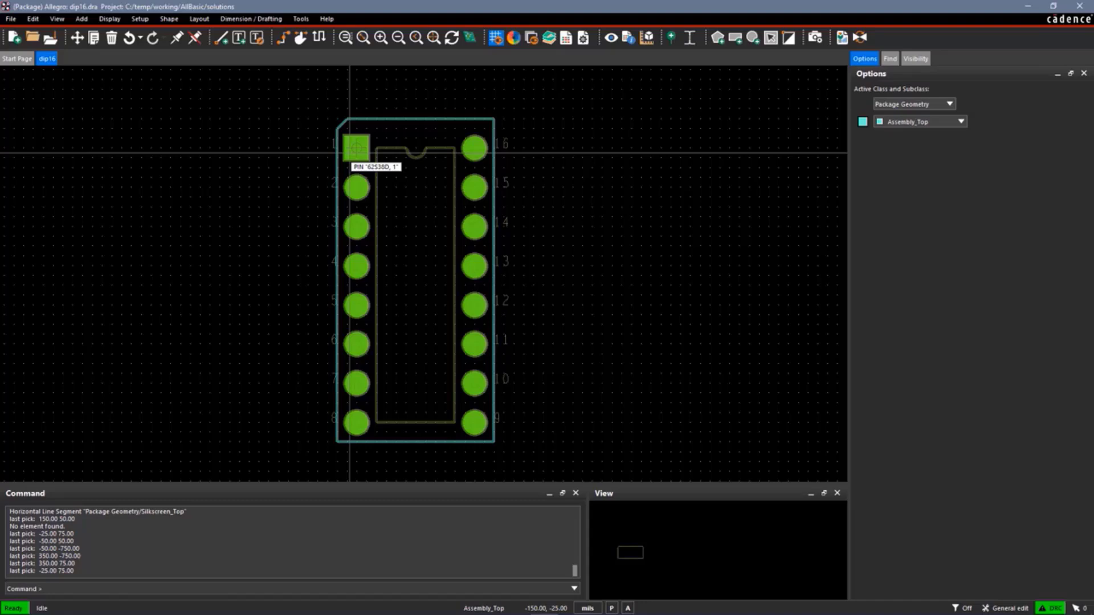
click(356, 150)
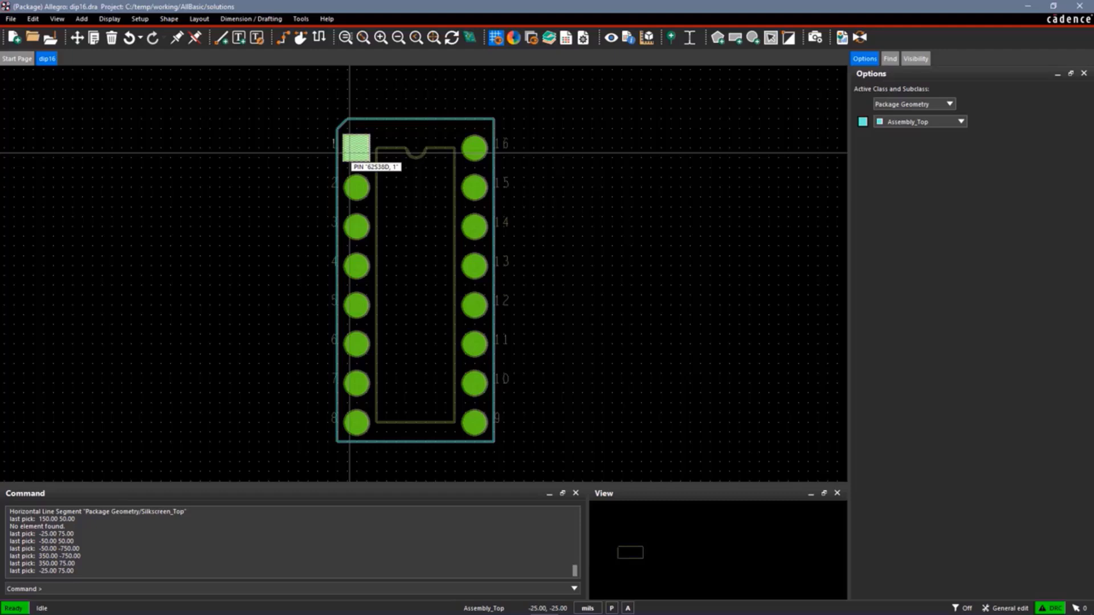
Draw a package boundary on Place_Bound_Top through (-75, 75), (-75, -775), (375, -775) and (375, 75), finish it and hide the grid
click(139, 18)
mouse_move(185, 187)
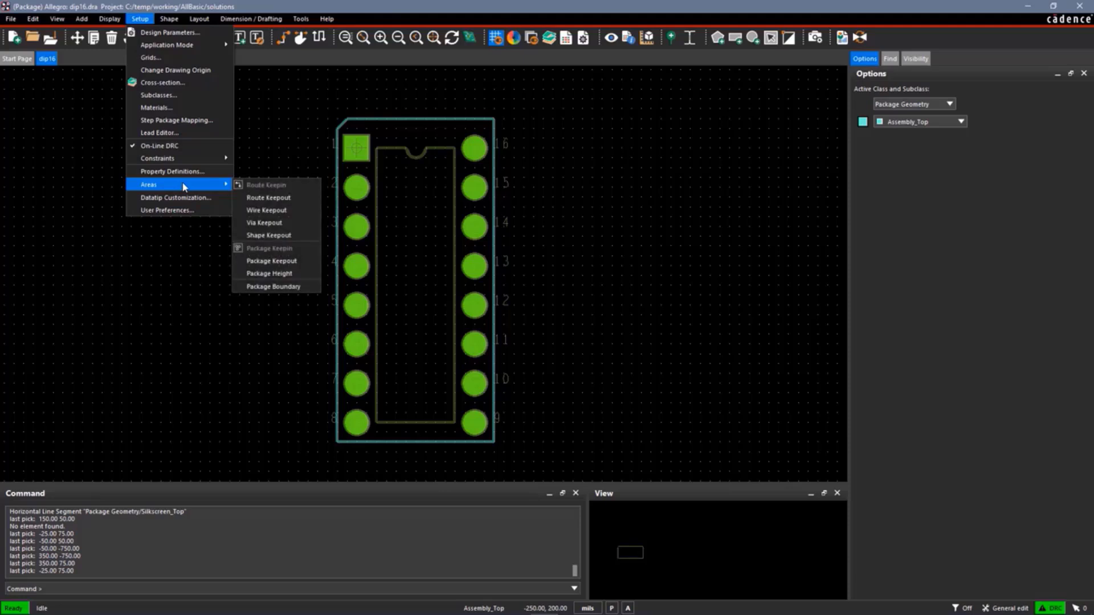
click(272, 286)
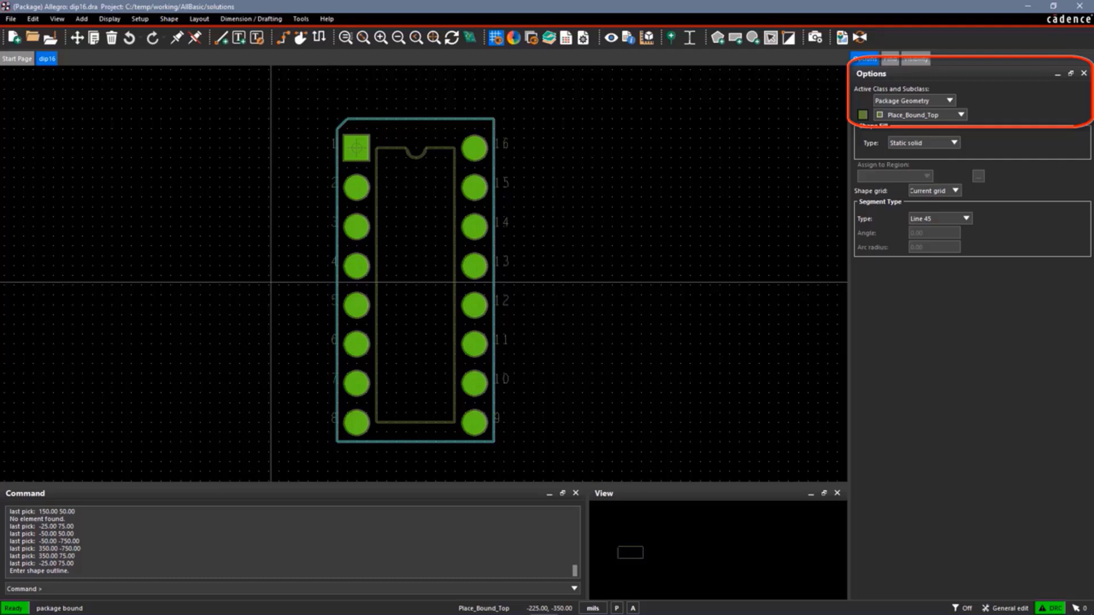
click(327, 119)
click(330, 454)
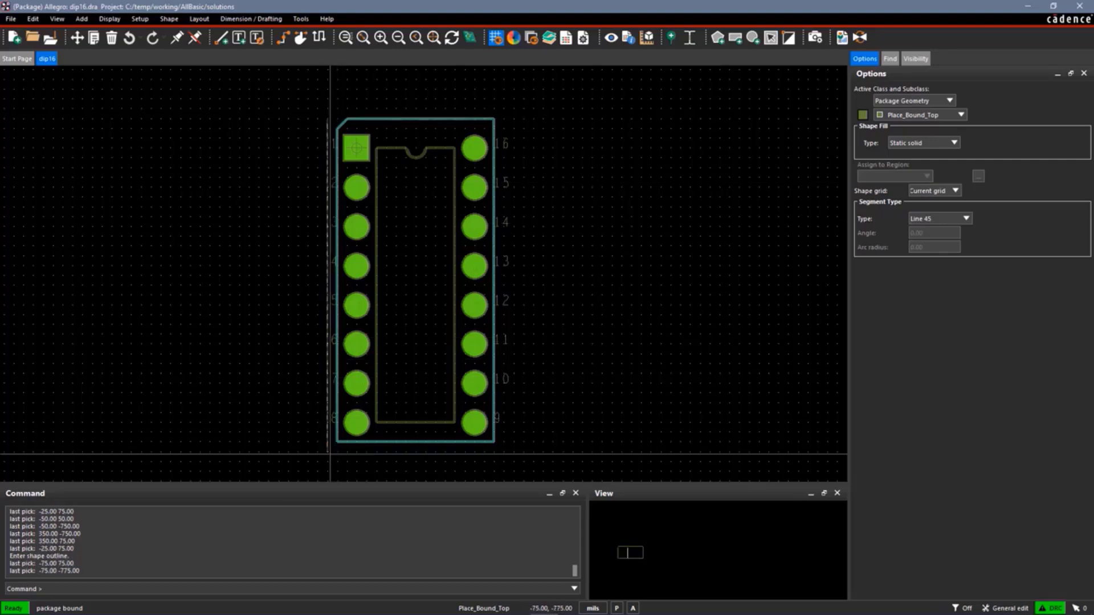
click(503, 453)
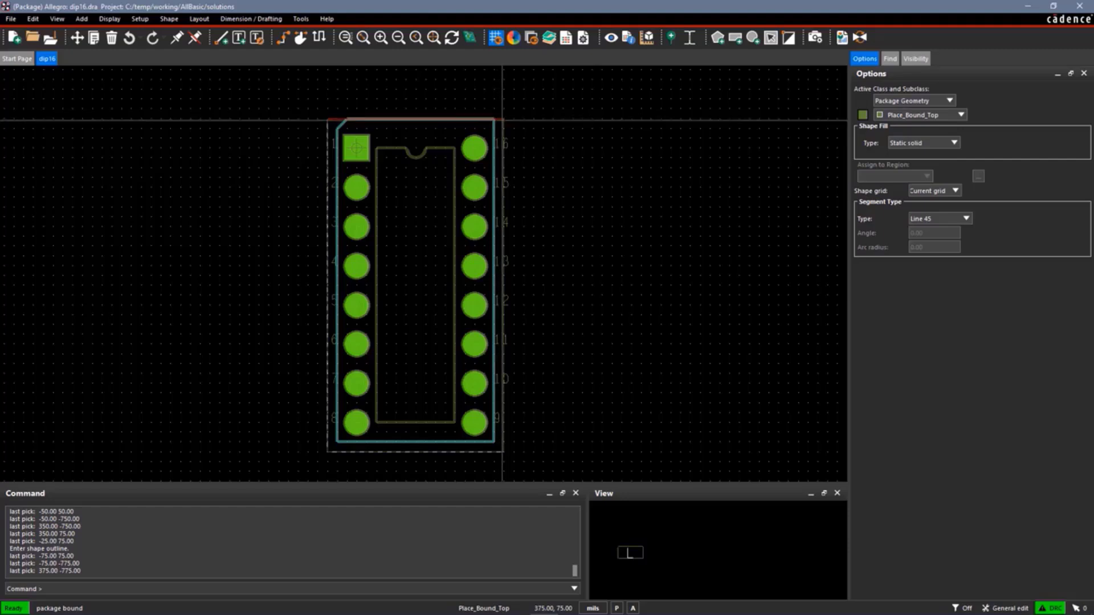
click(502, 120)
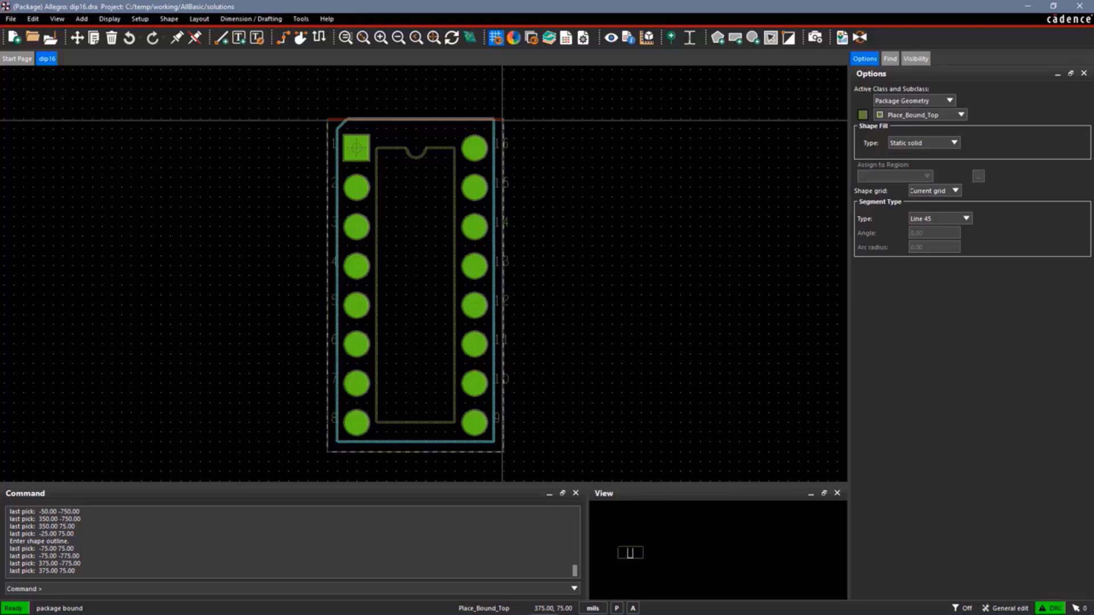
right_click(502, 120)
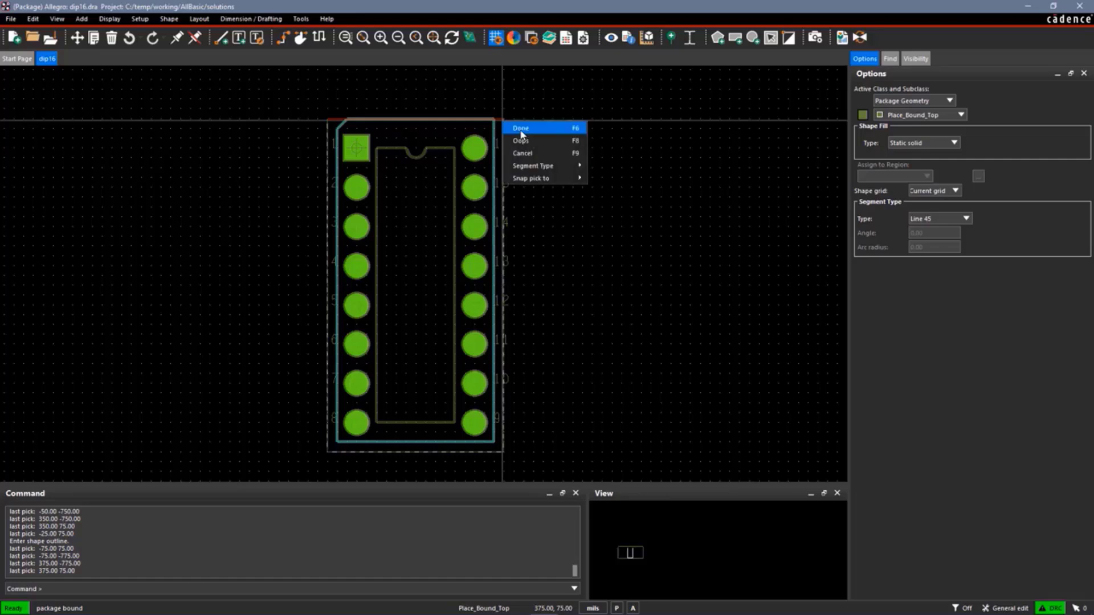
click(521, 129)
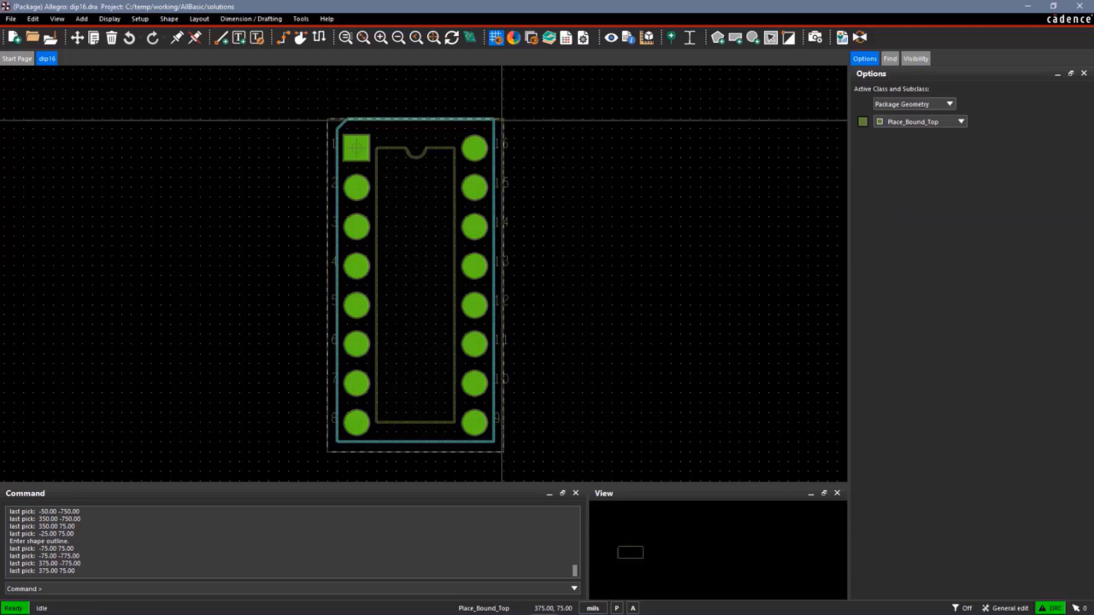
click(497, 38)
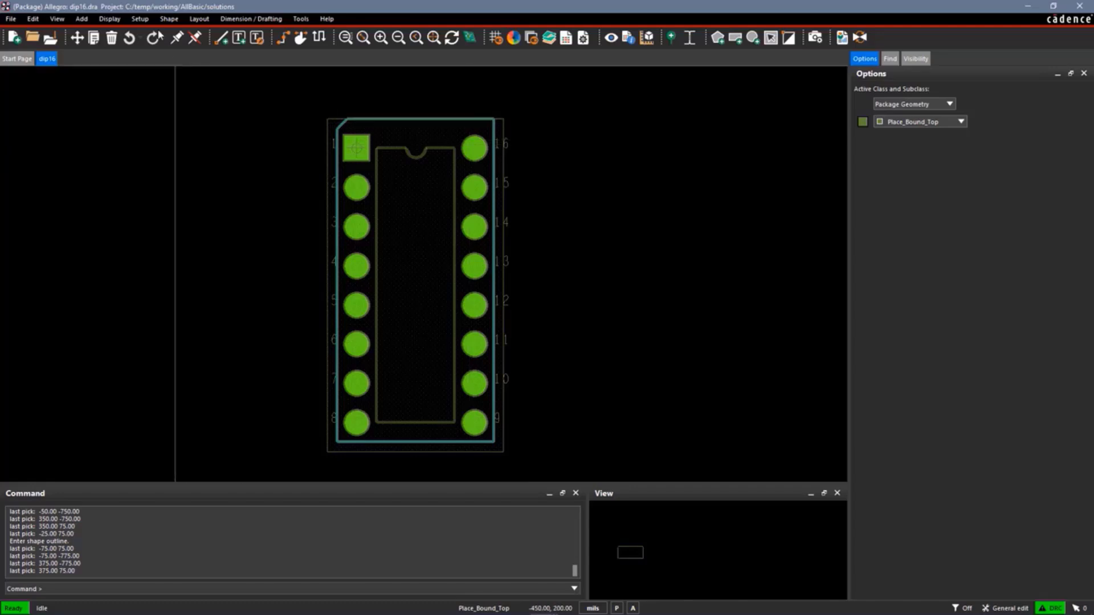
Assign a maximum package height of 300 mils to the Place_Bound_Top shape and save the drawing
click(139, 19)
mouse_move(169, 185)
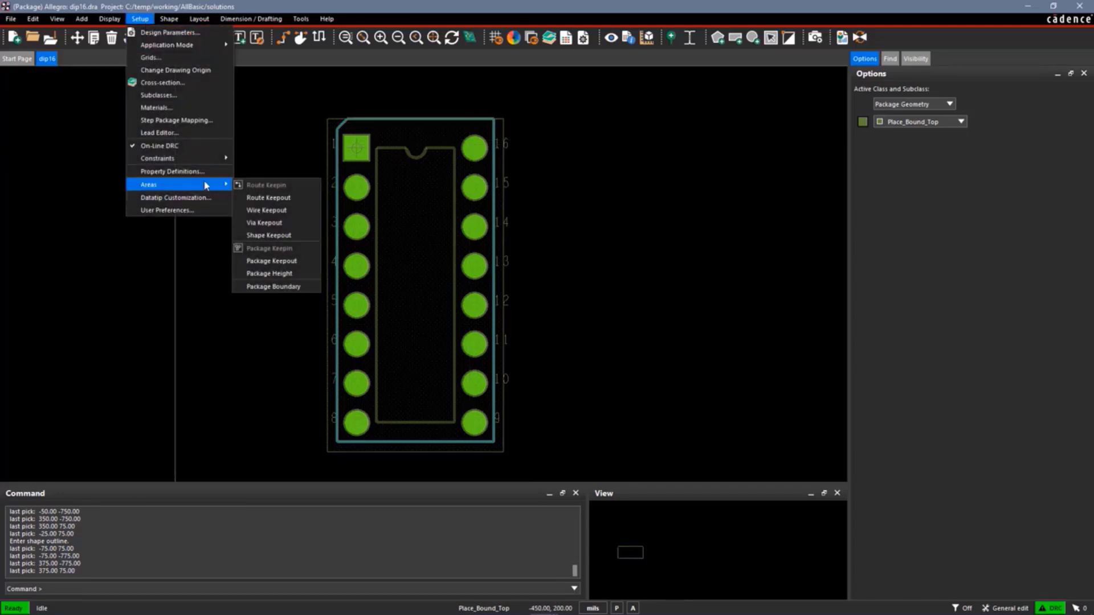
click(268, 274)
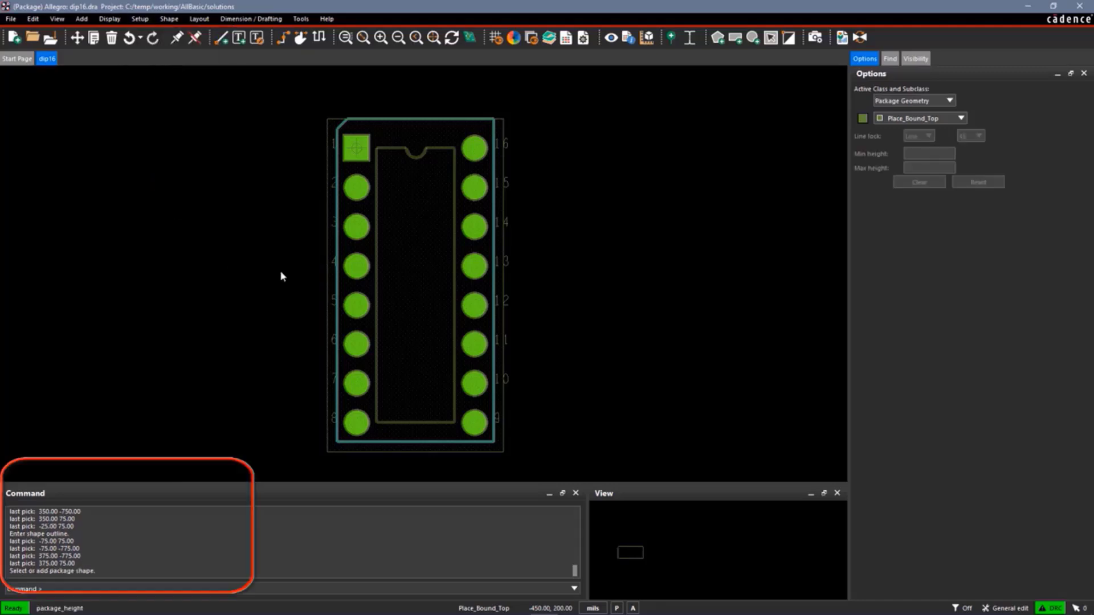
click(420, 271)
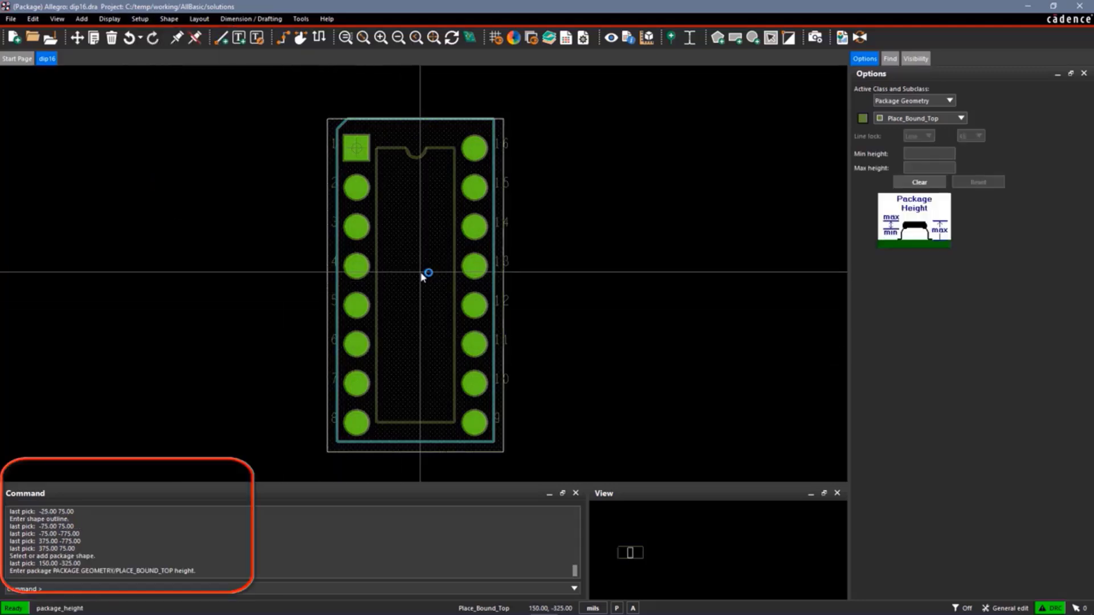
click(912, 154)
click(913, 167)
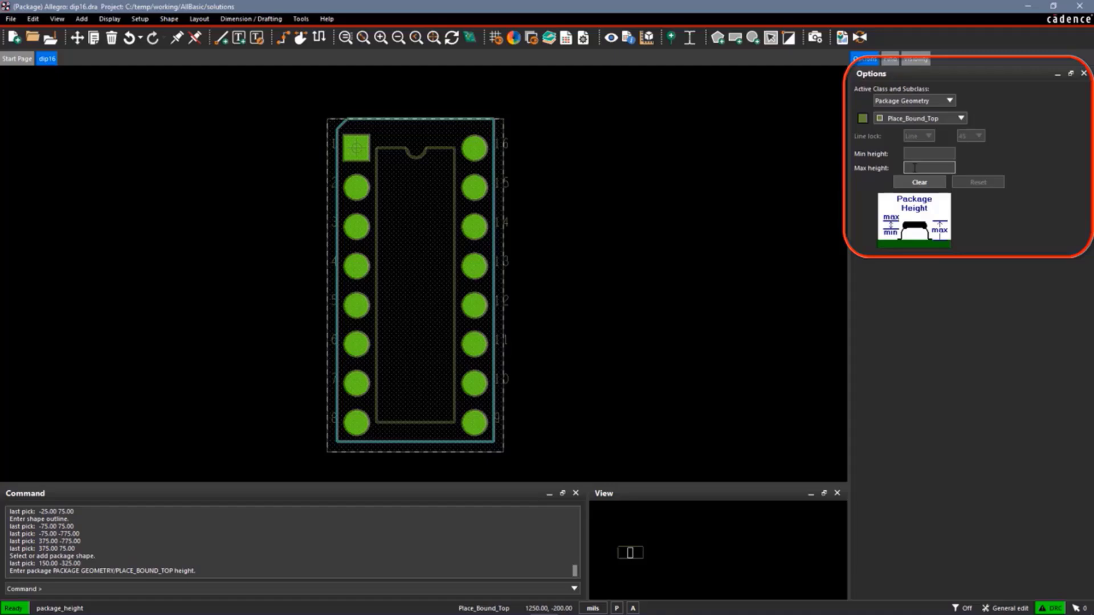
text(300)
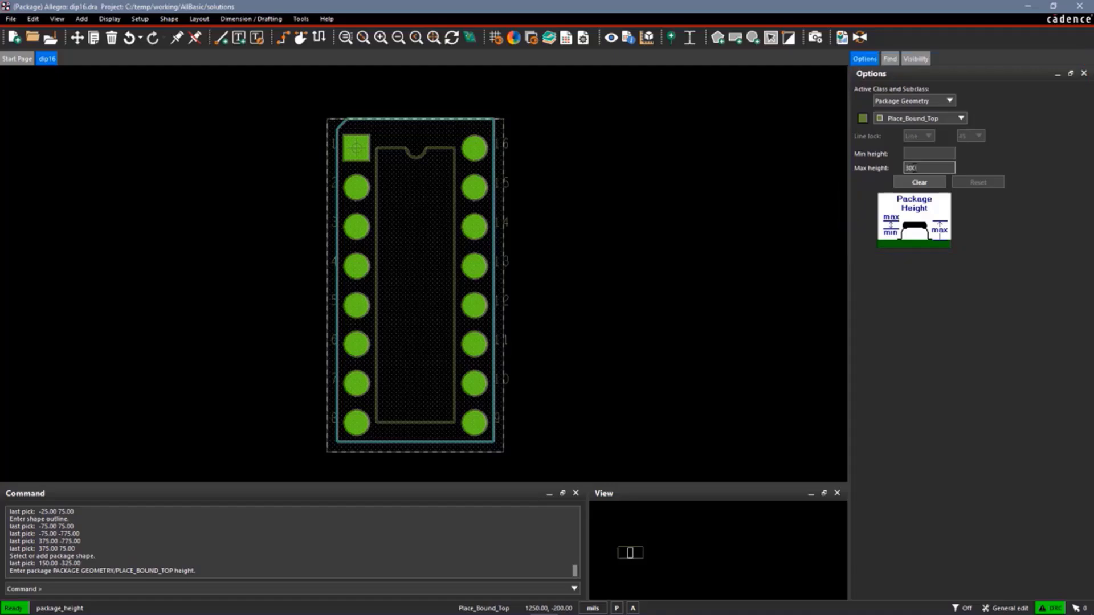
key(Tab)
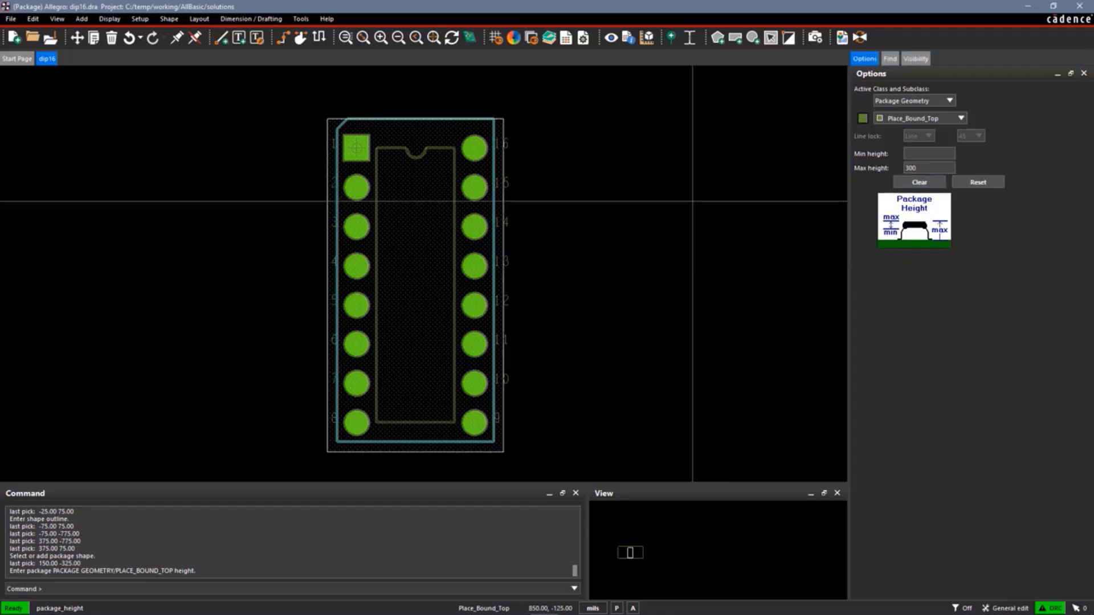
right_click(578, 219)
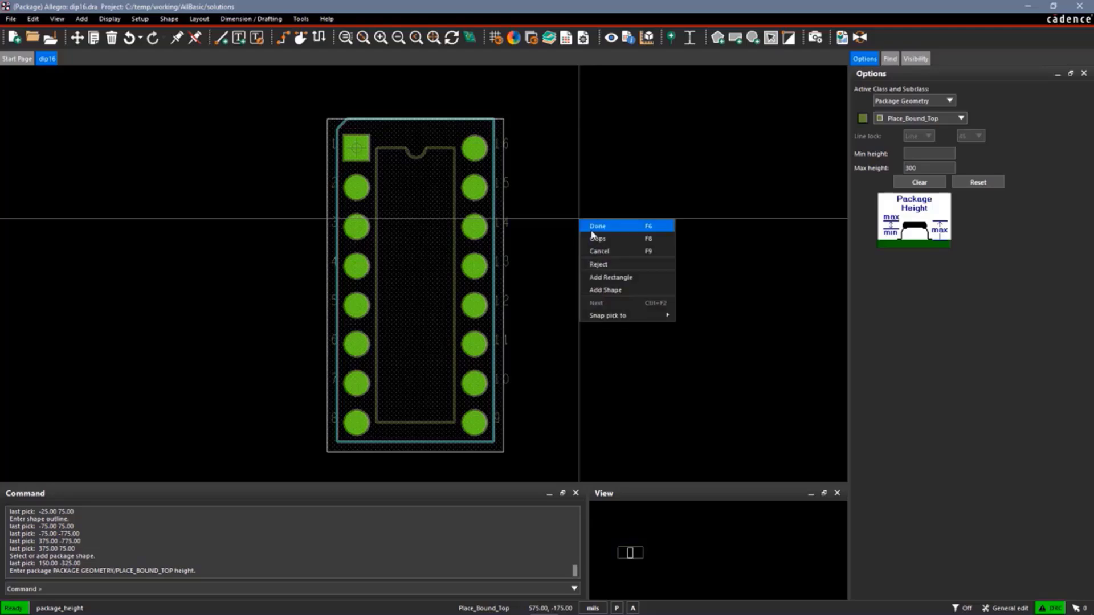
click(593, 225)
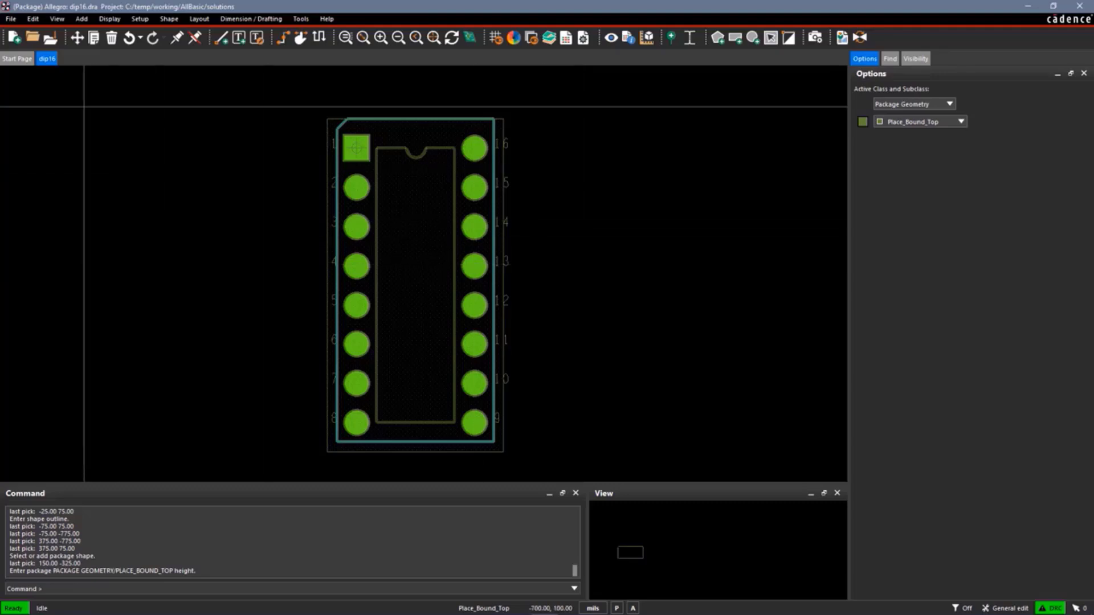
click(12, 20)
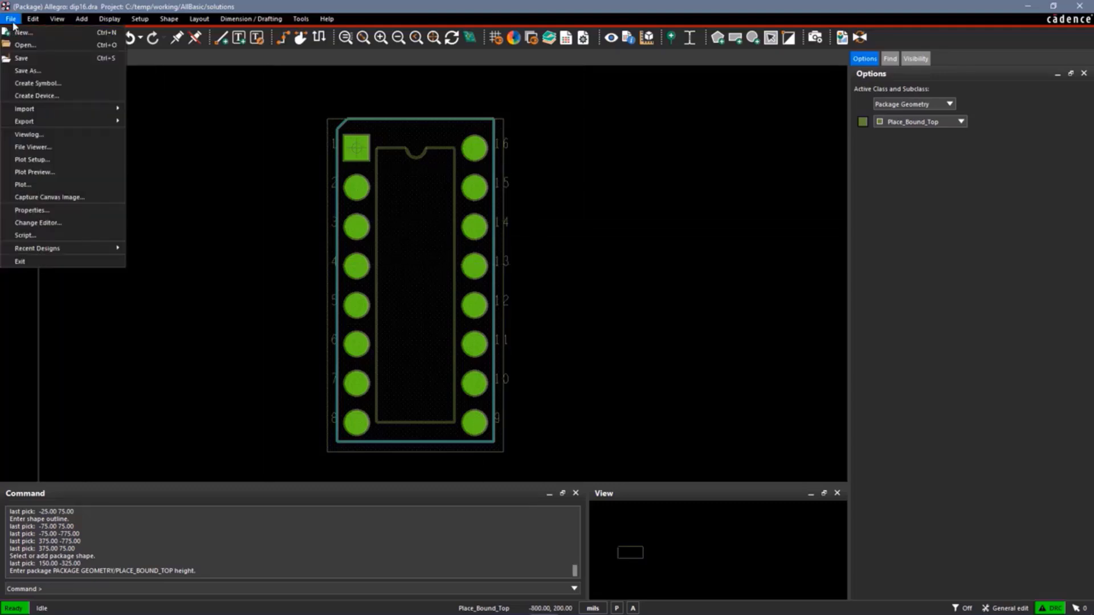
click(30, 61)
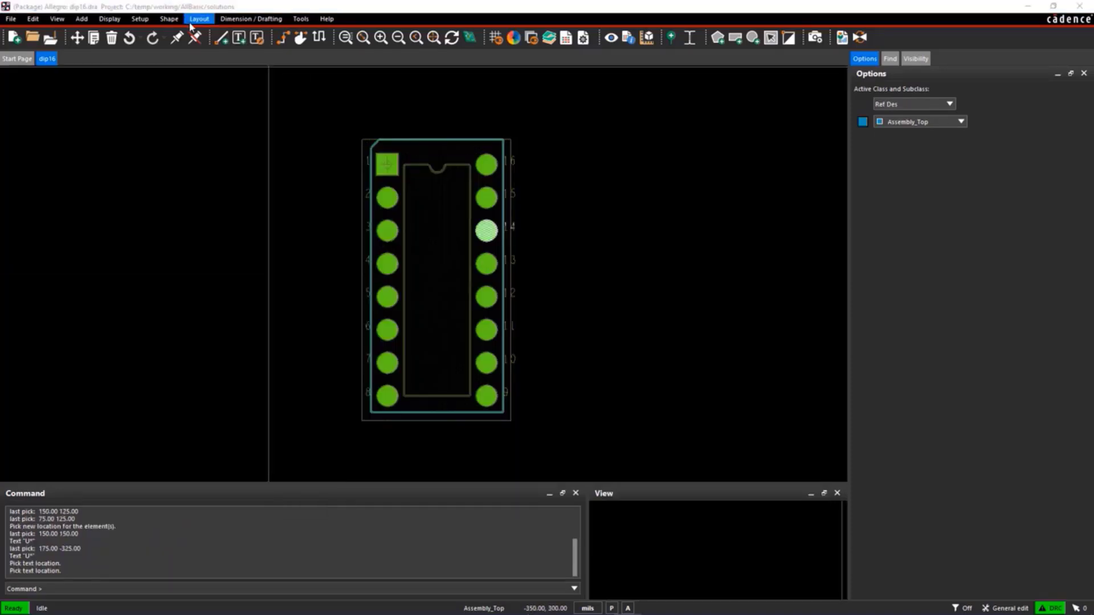
Add the reference designator label U* on Assembly_Top at (100, 125) above the outline, using text block 3
click(198, 19)
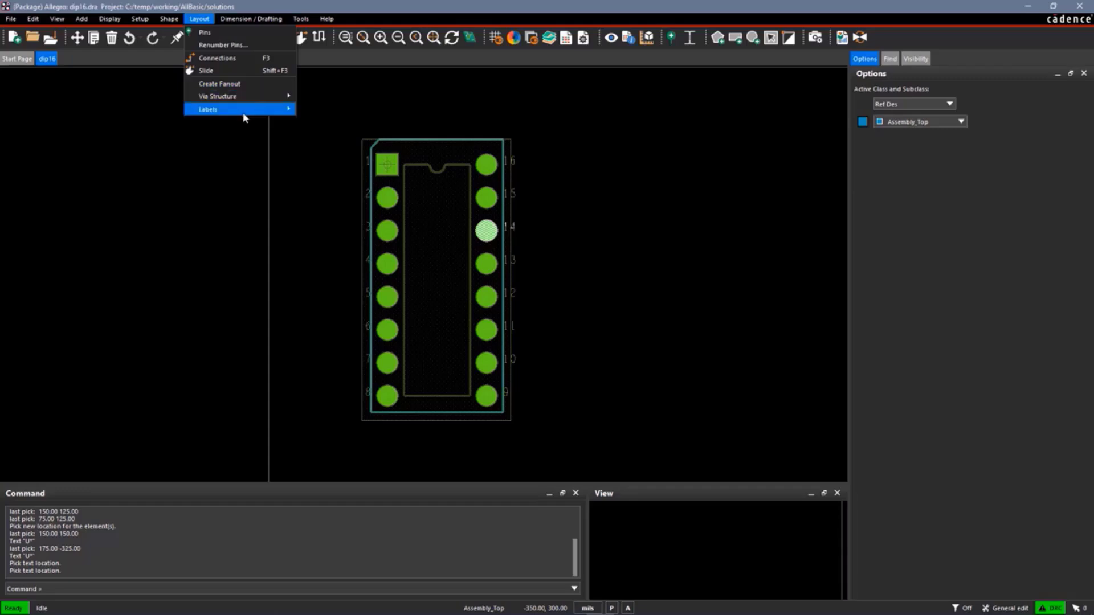
mouse_move(242, 109)
click(324, 110)
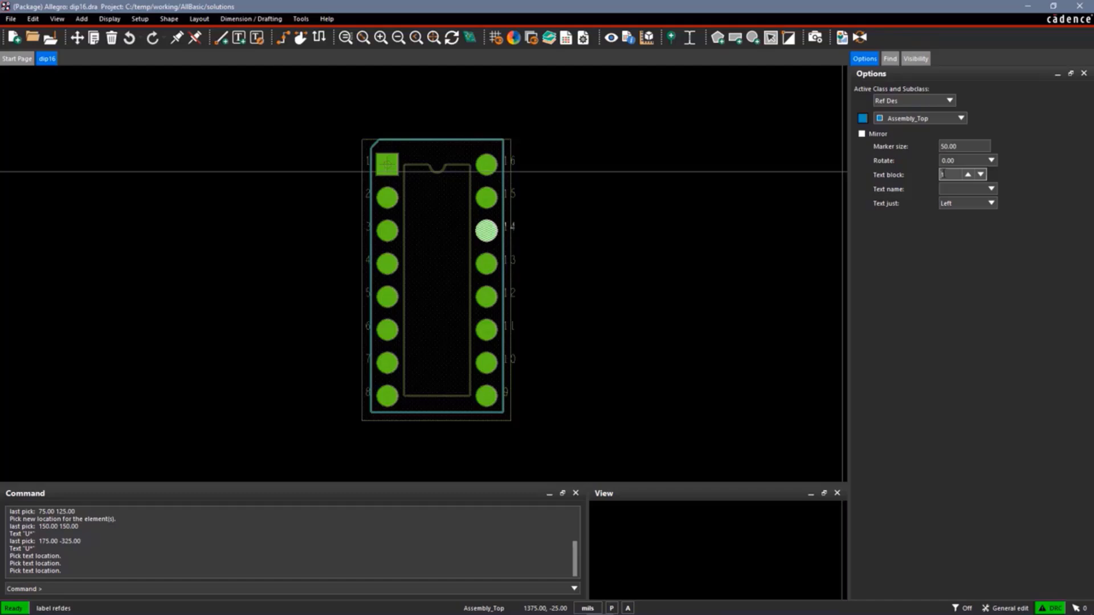
double_click(961, 175)
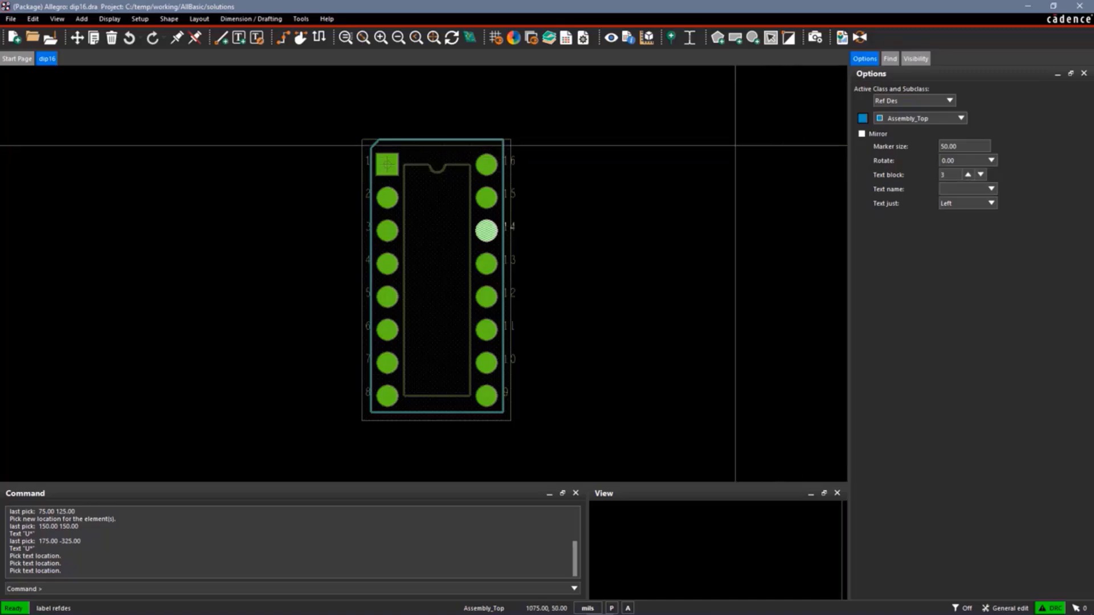
click(422, 122)
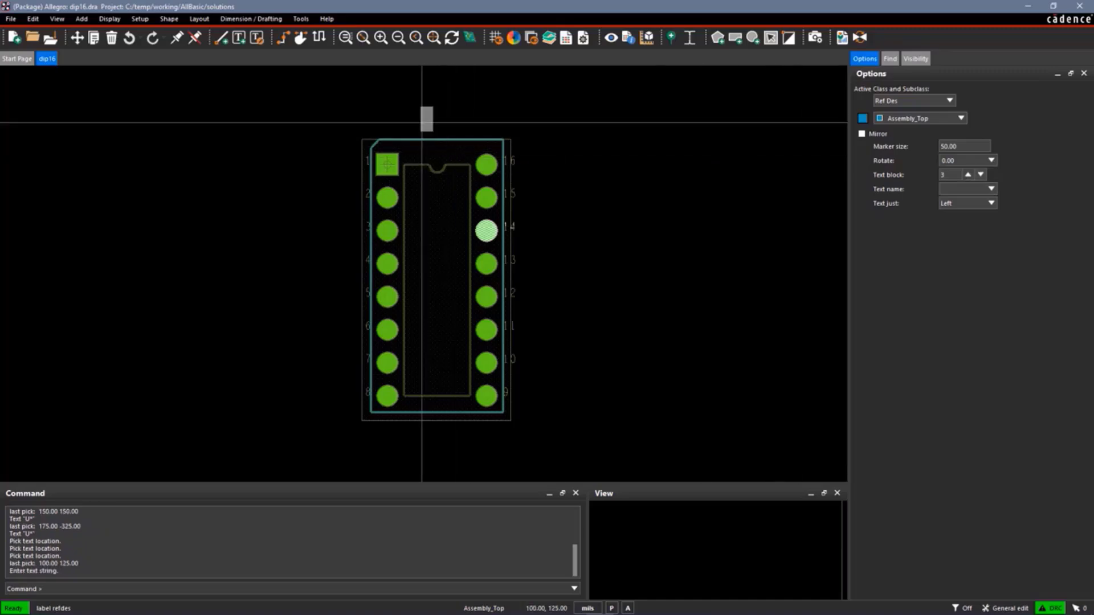
text(U*)
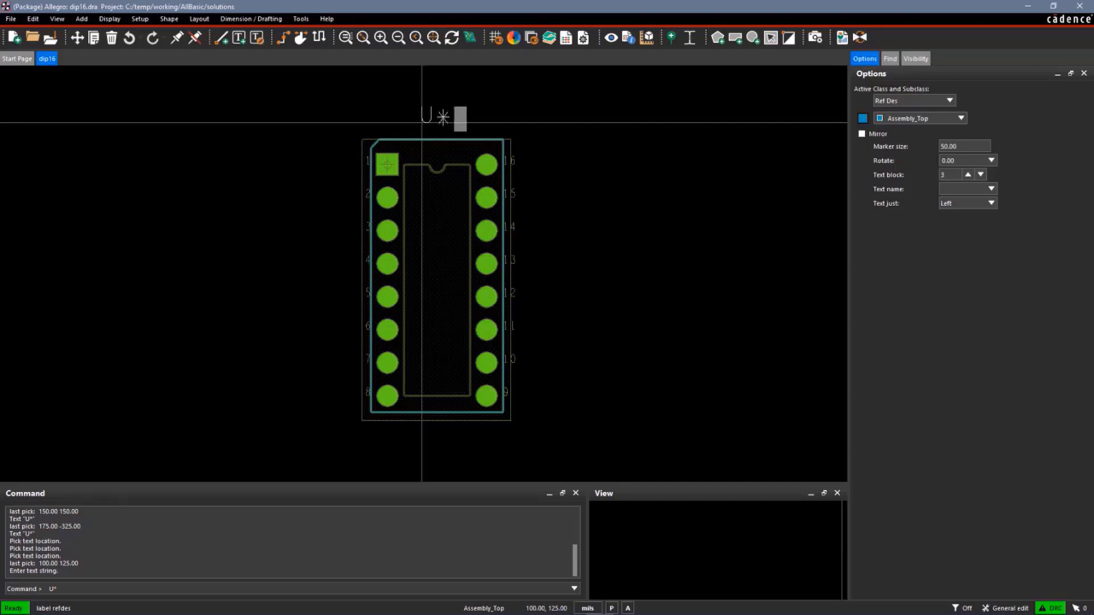
key(Return)
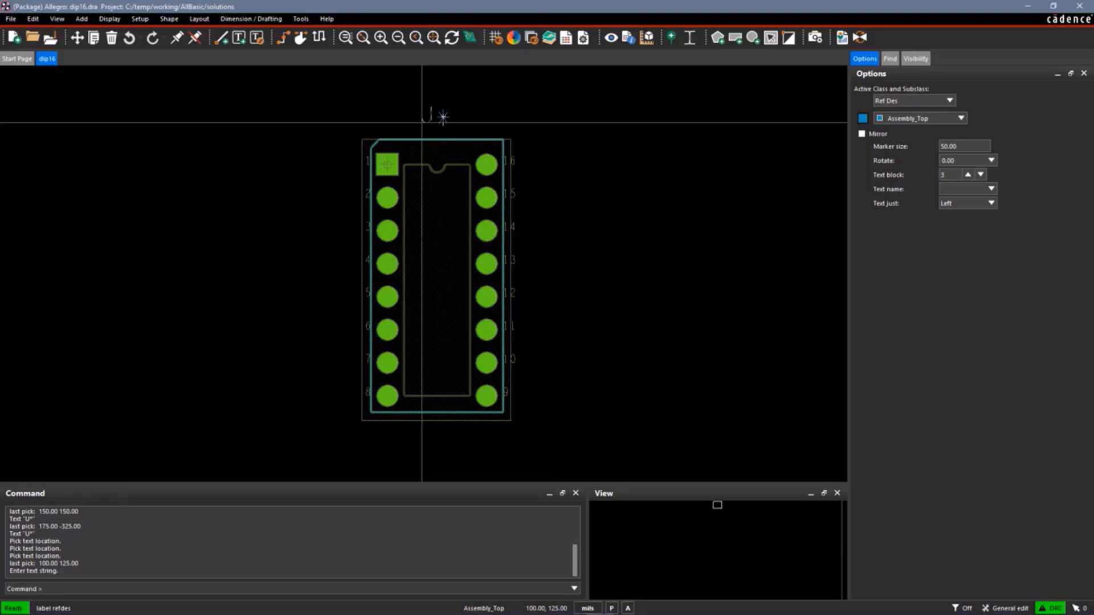
Add a second reference designator label U* on Silkscreen_Top at (100, -375) inside the body and finish labelling
click(961, 118)
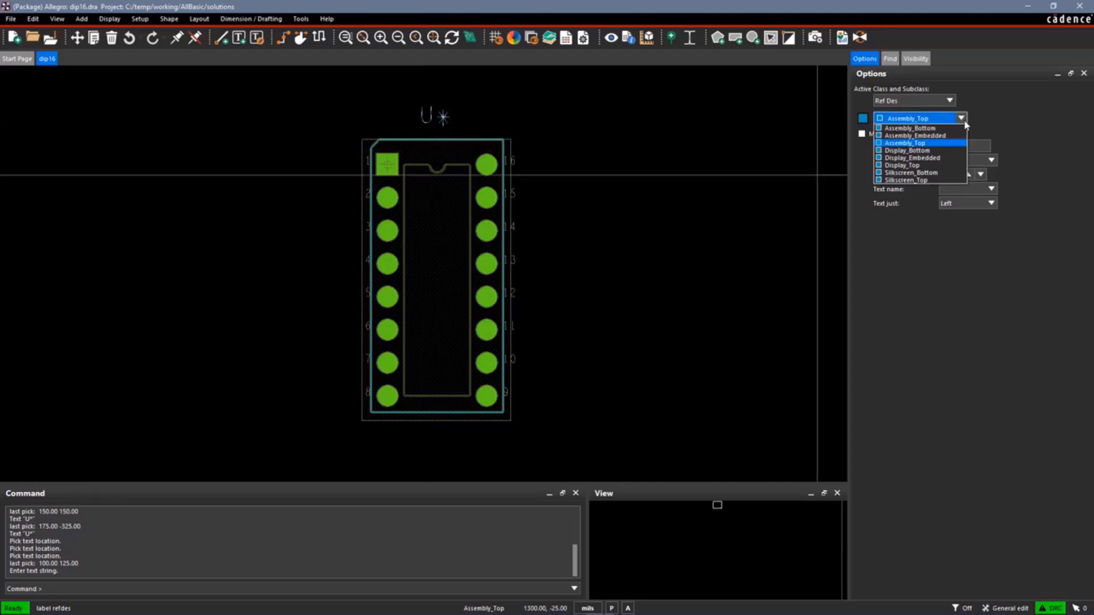
click(915, 180)
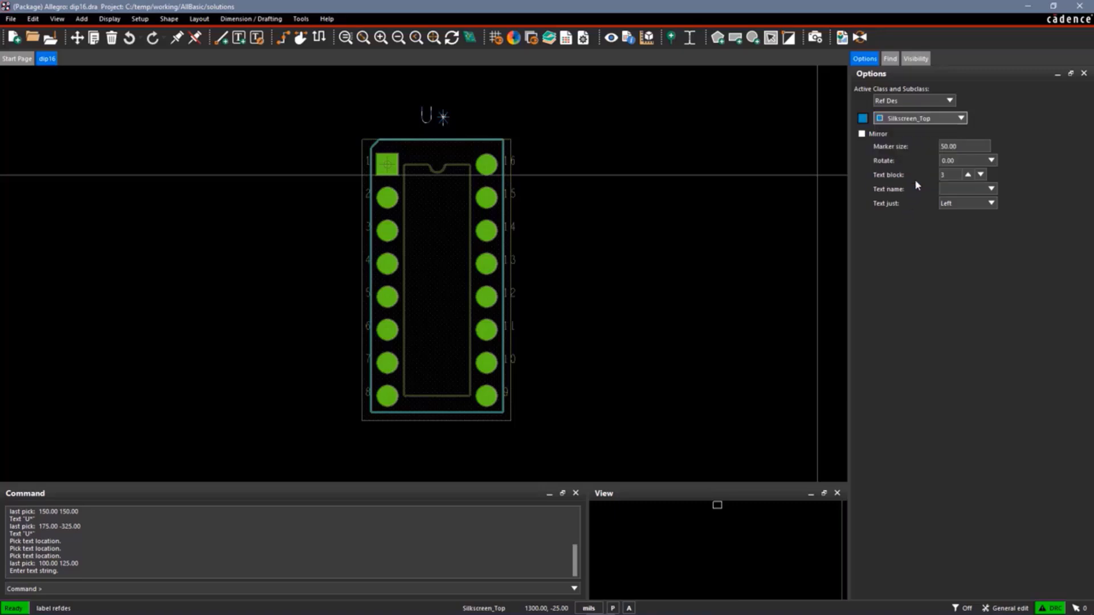
click(424, 287)
text(U*)
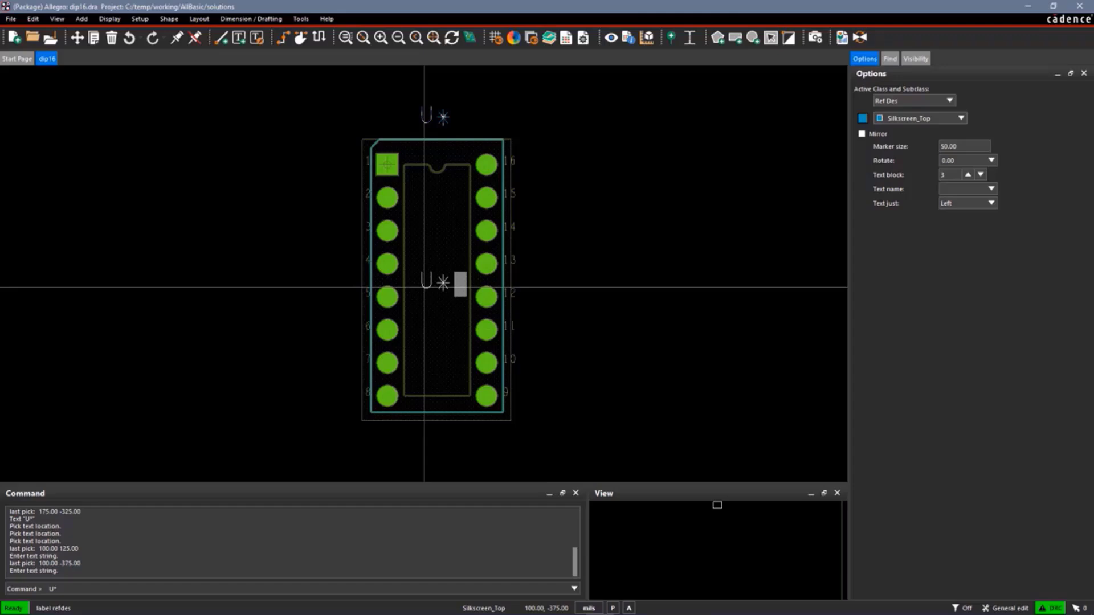
key(Return)
right_click(424, 287)
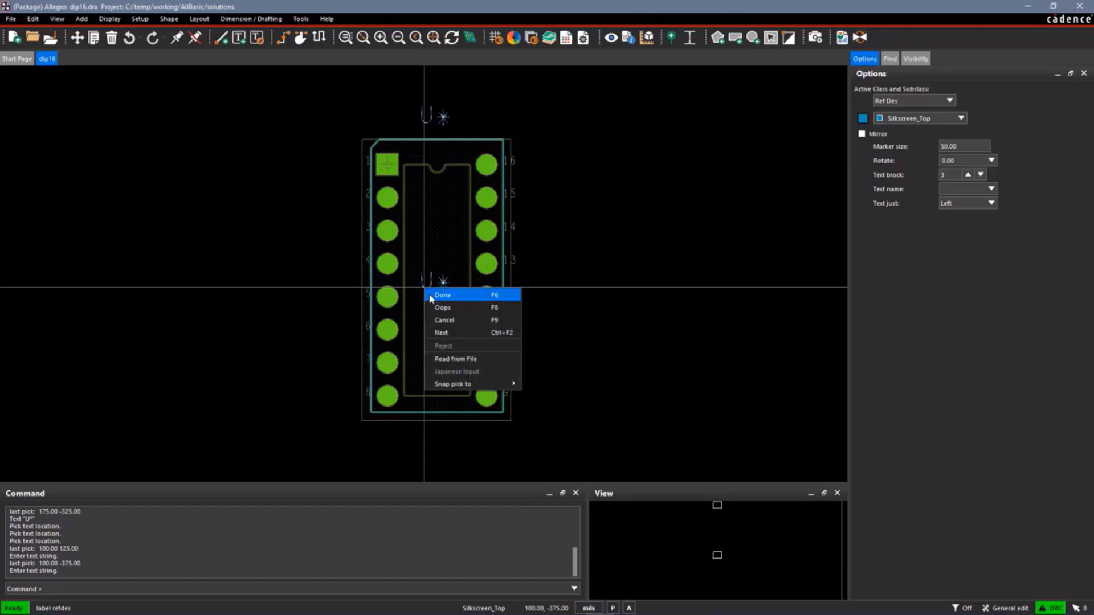
click(432, 296)
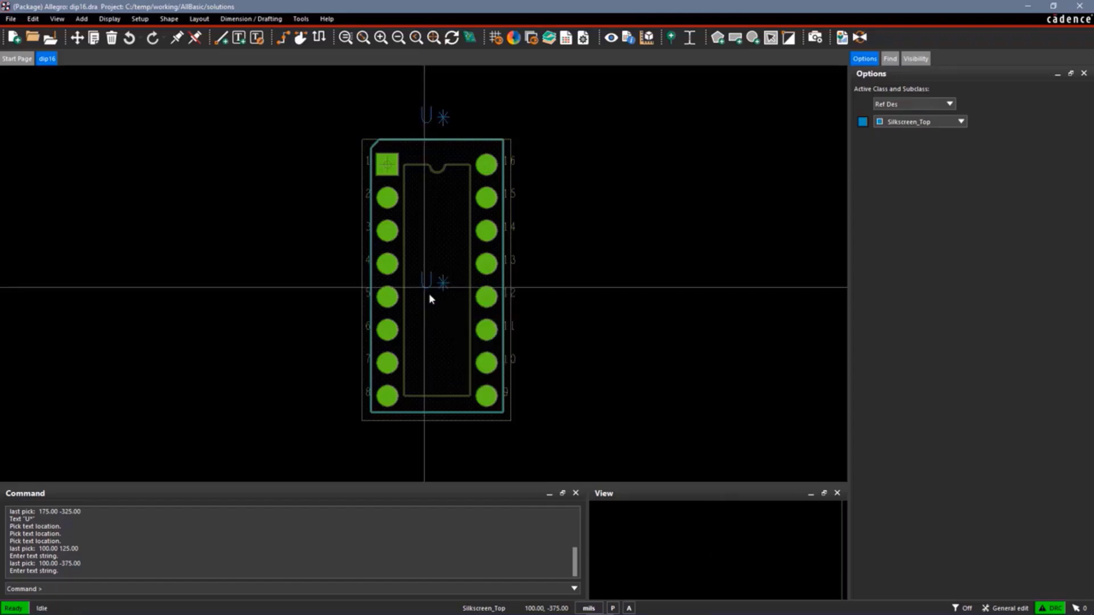
Save the symbol drawing, overwriting the existing dip16.dra
click(10, 19)
click(25, 56)
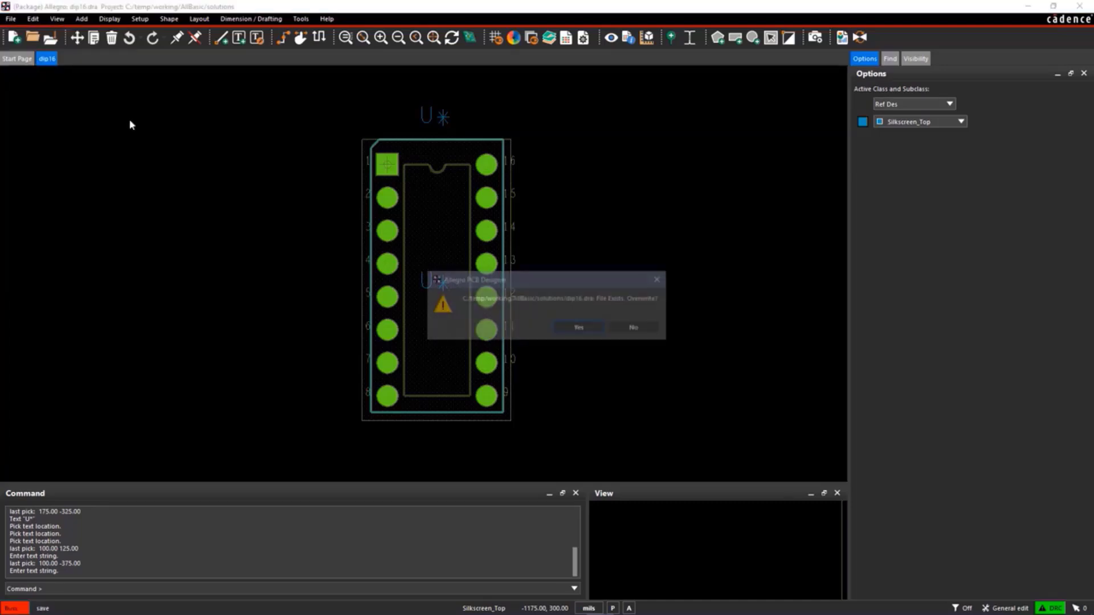
click(581, 327)
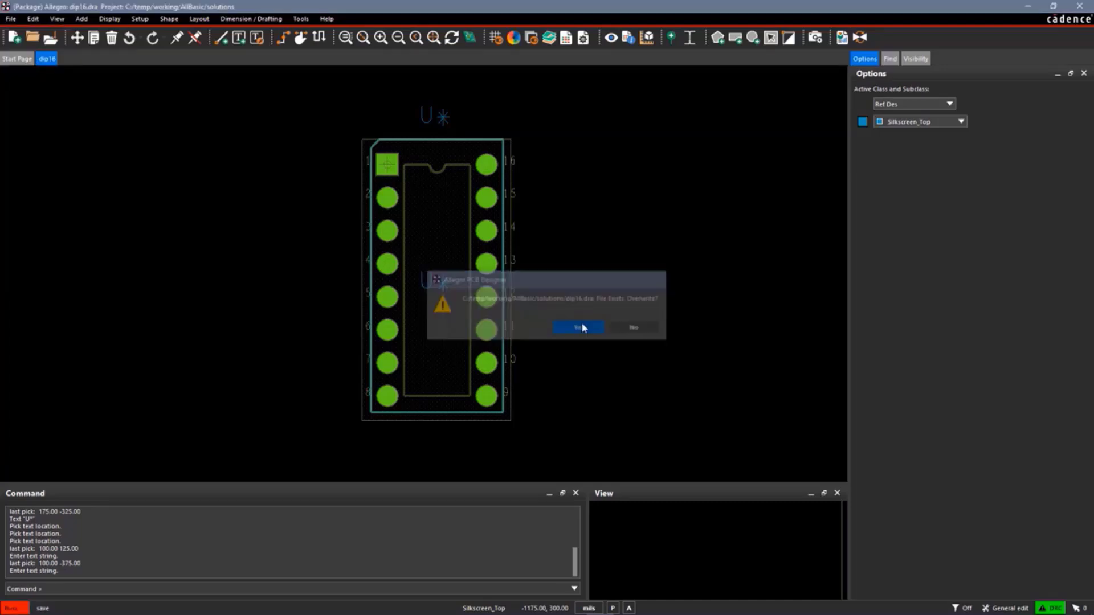